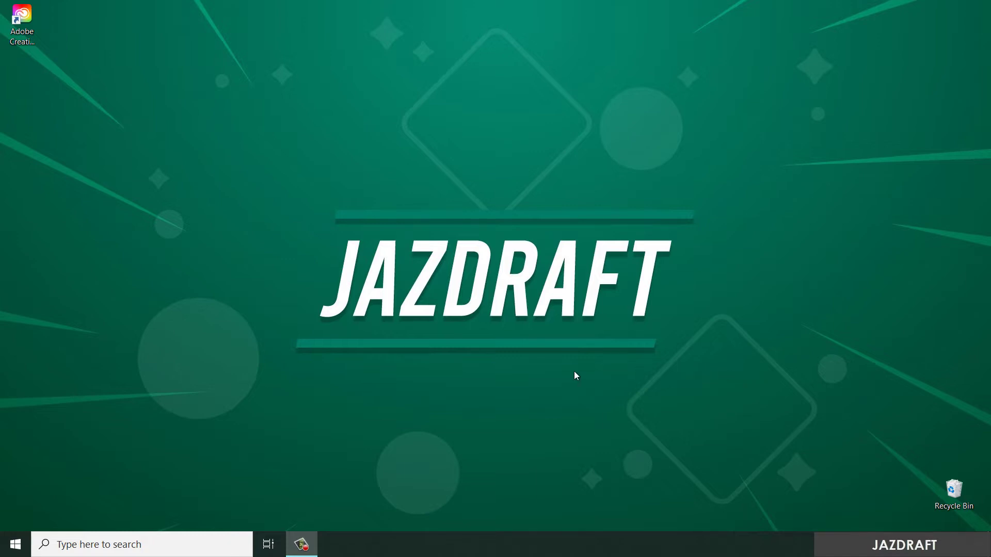
- Search the Start menu for 'photoshop 2021', correcting the typed text
left_click(15, 544)
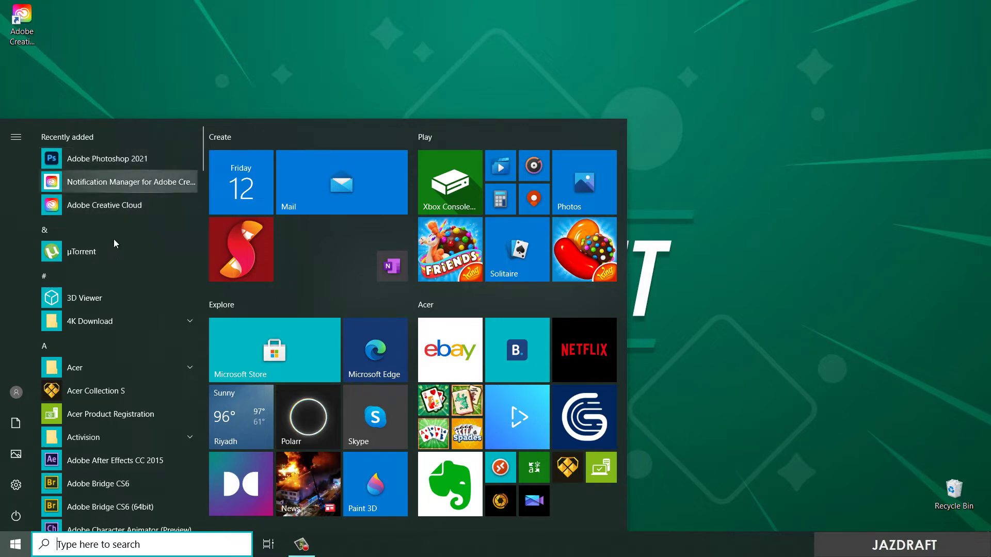
type("phoy")
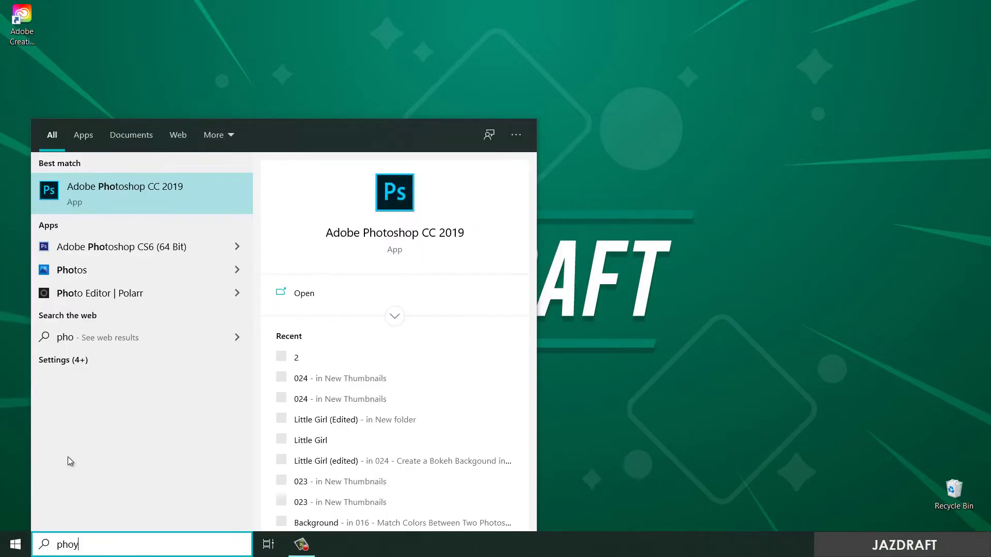
key("BackSpace")
type("t")
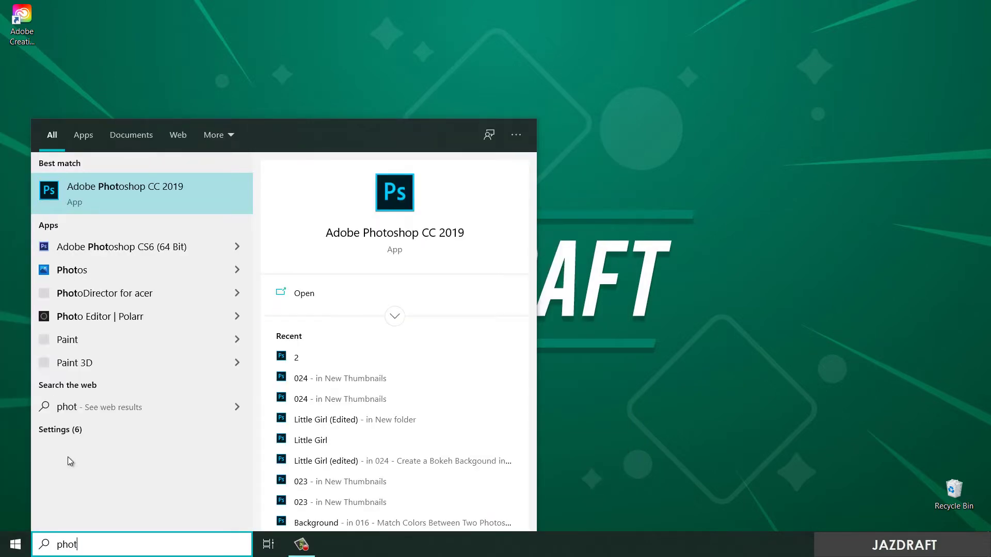
type("oshocc")
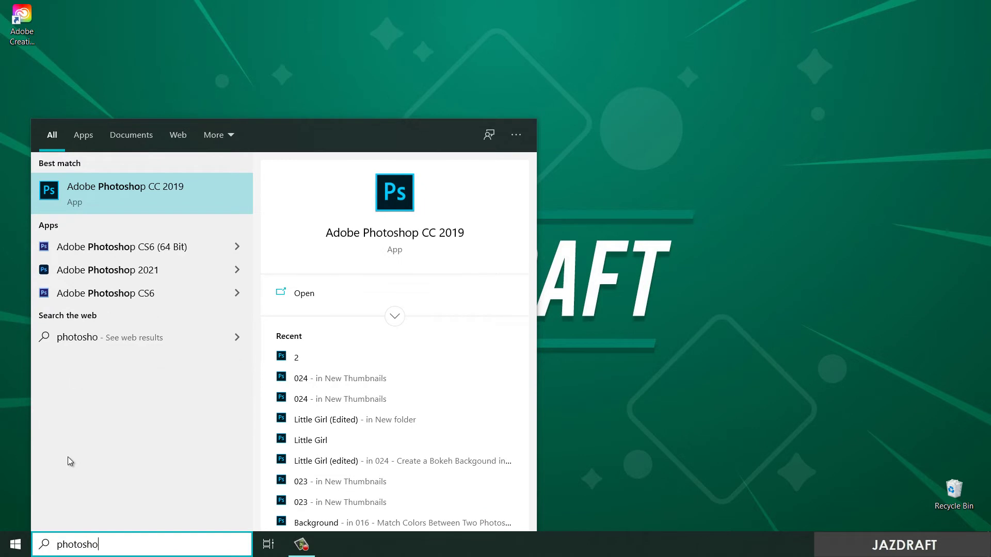
key("BackSpace")
key("BackSpace")
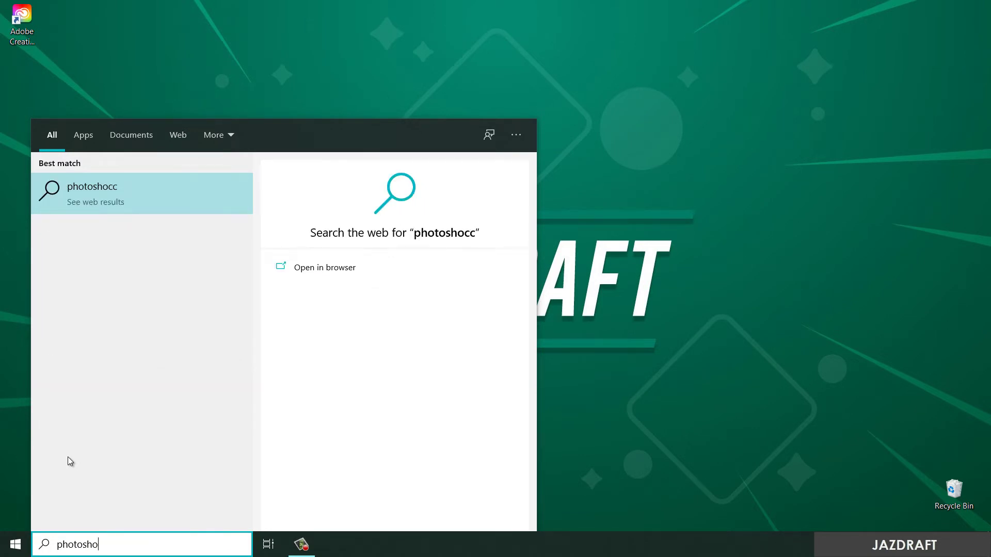
type("p cc 2")
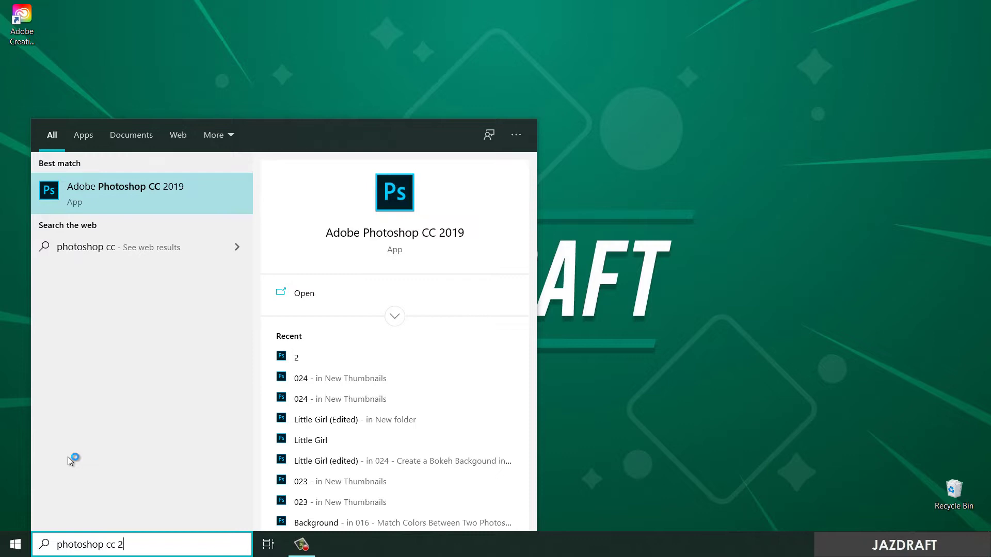
type("021")
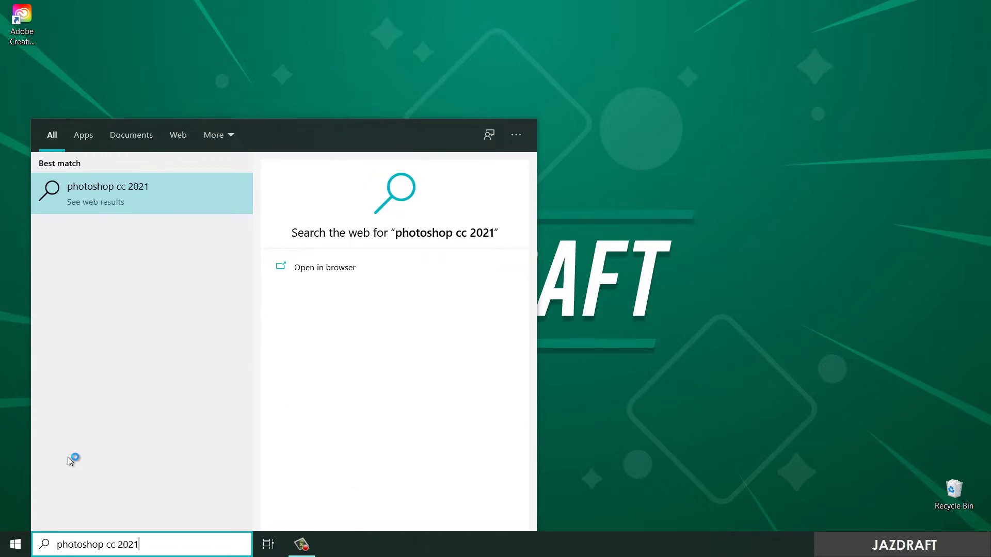
key("Left")
key("Left")
key("Left")
key("BackSpace")
key("BackSpace")
key("BackSpace")
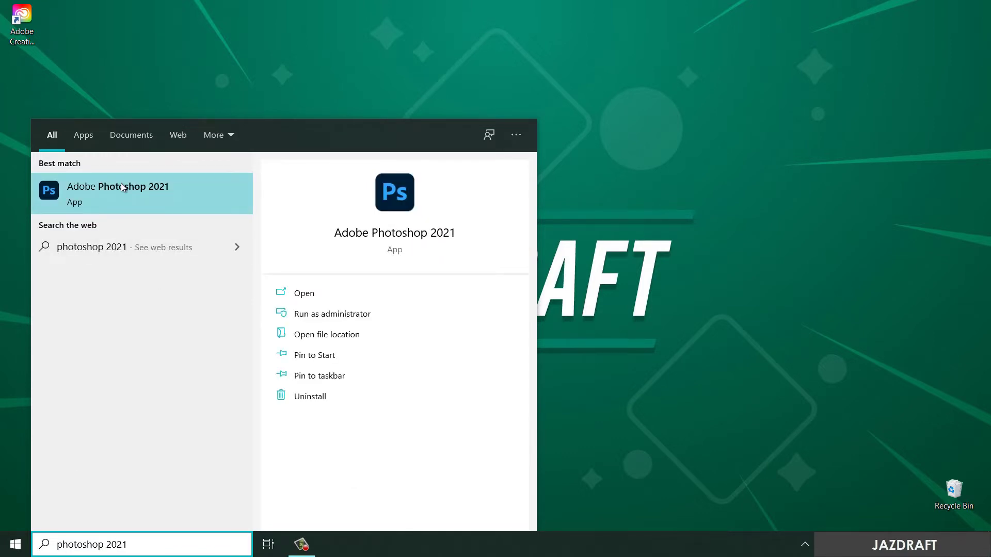
- Bring up the context options for the Adobe Photoshop 2021 best match
right_click(121, 186)
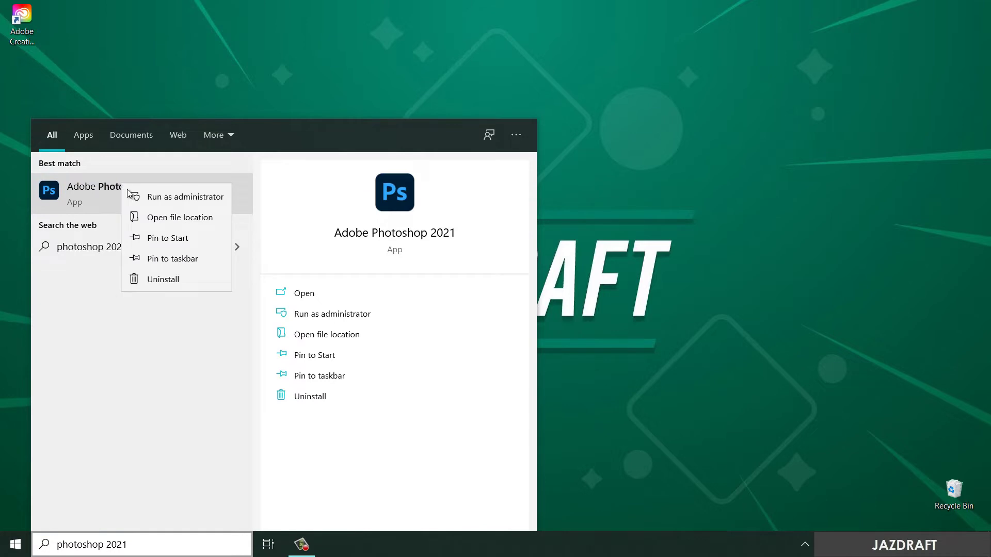
right_click(91, 197)
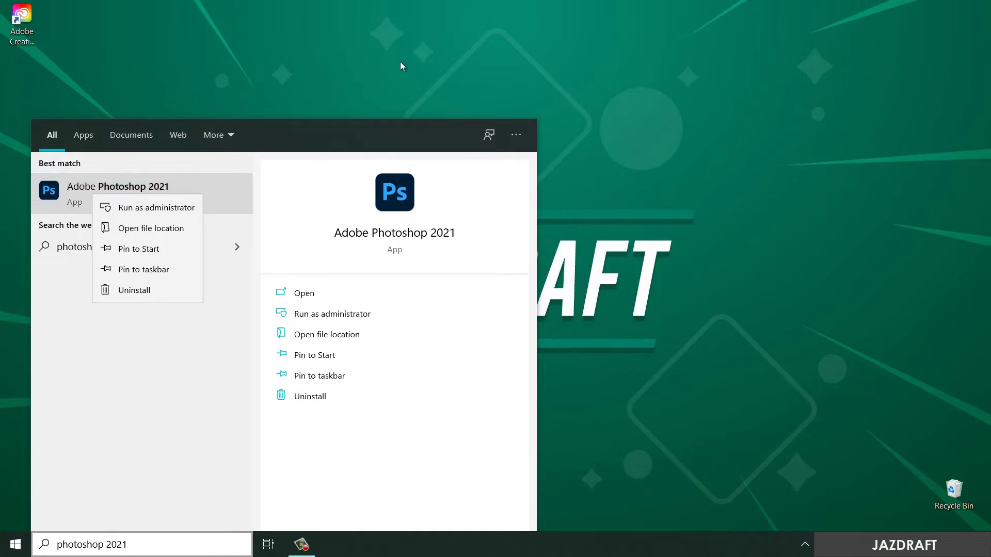
key("Escape")
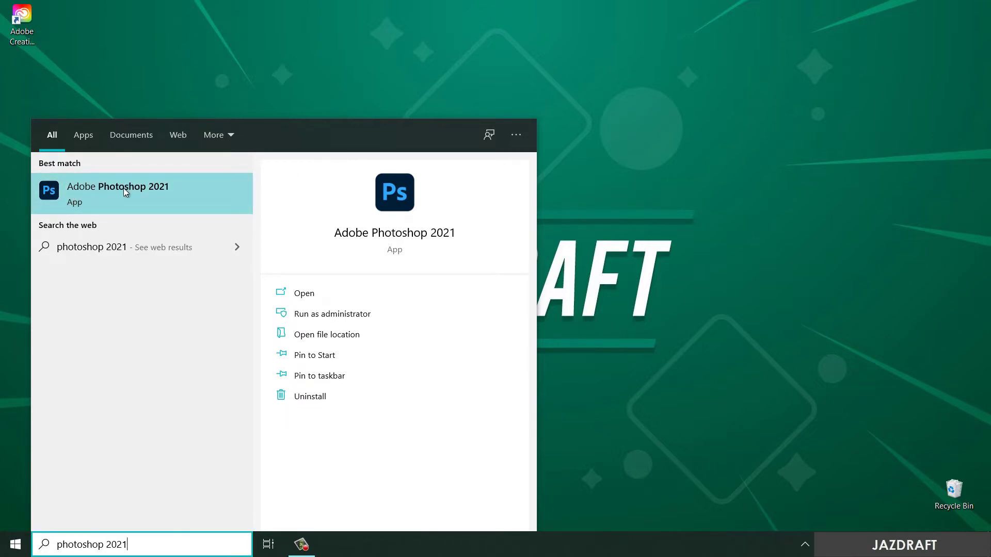
right_click(126, 190)
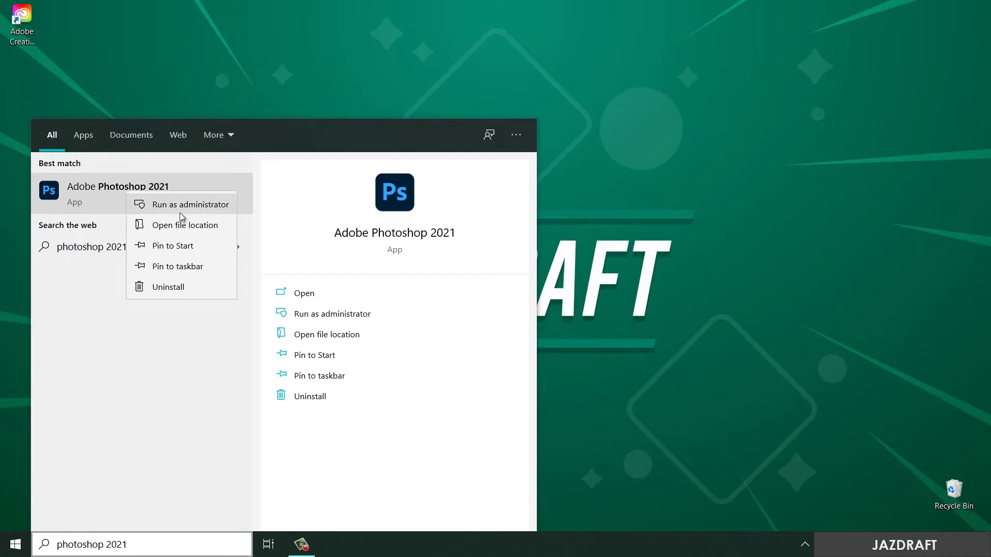
- Copy the Photoshop 2021 shortcut to the desktop, close Programs, and place it below Creative Cloud
left_click(177, 227)
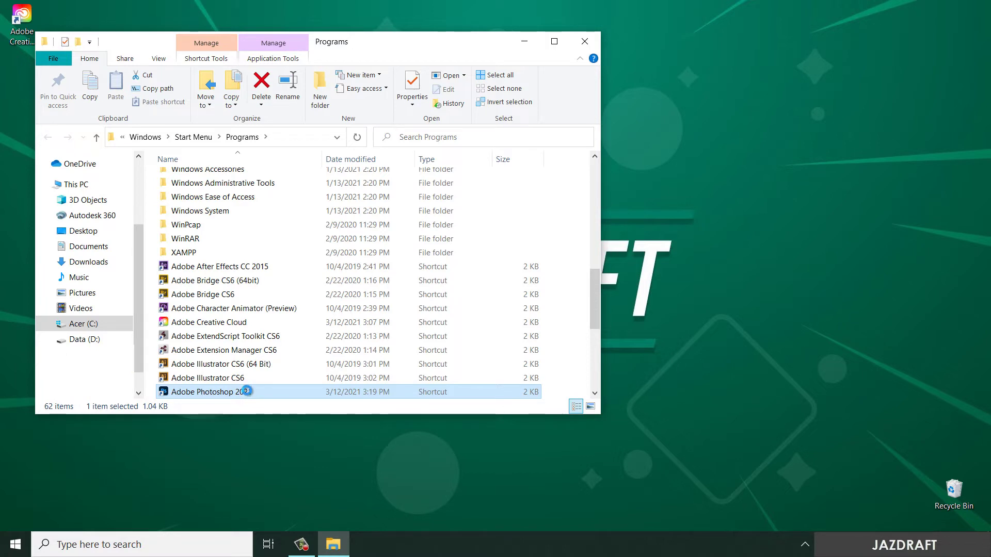
right_click(248, 393)
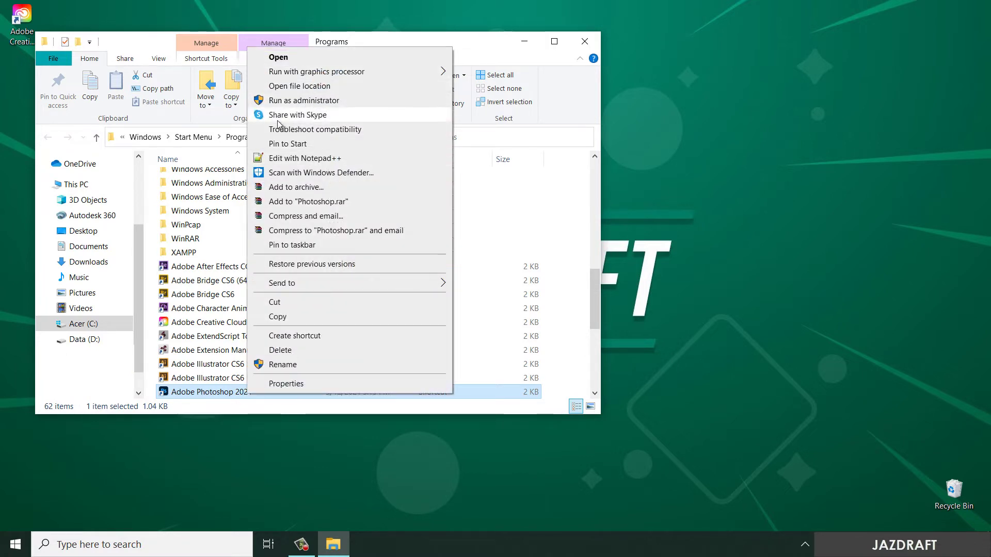
left_click(286, 318)
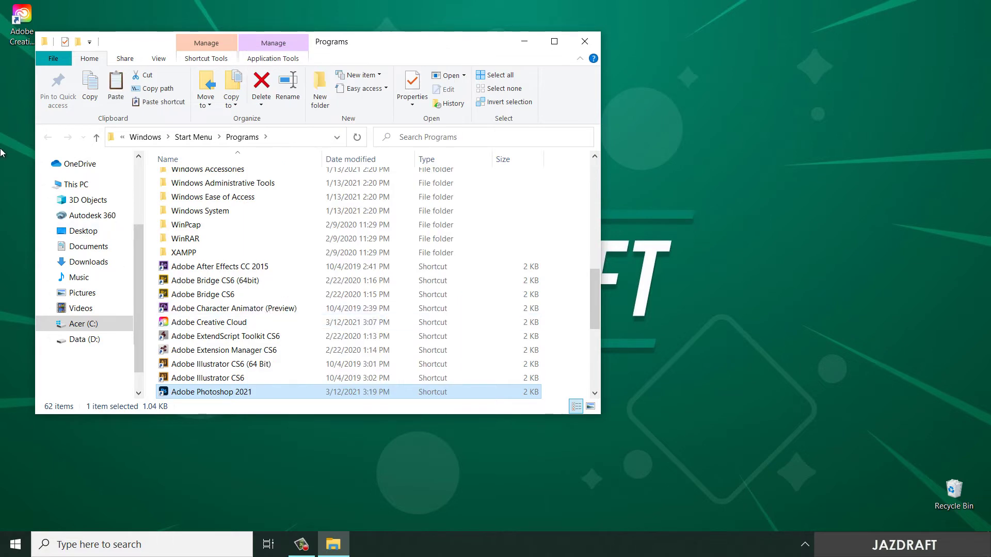
right_click(351, 7)
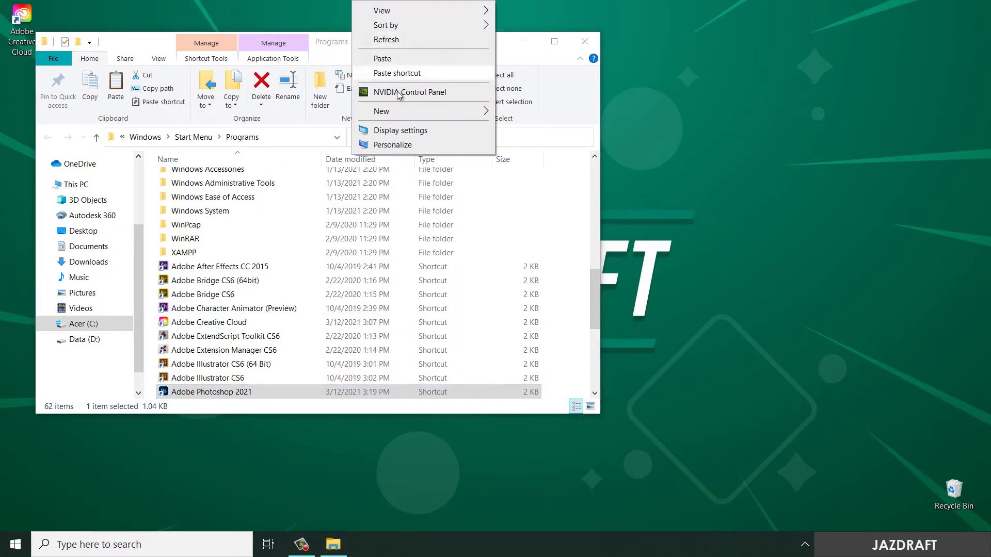
left_click(379, 58)
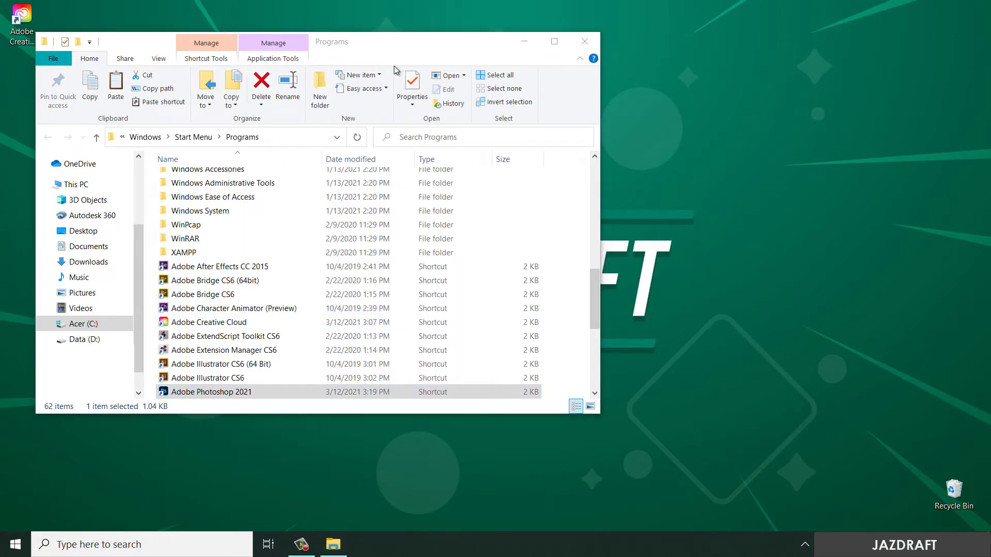
left_click(584, 41)
left_click_drag(375, 20, 32, 69)
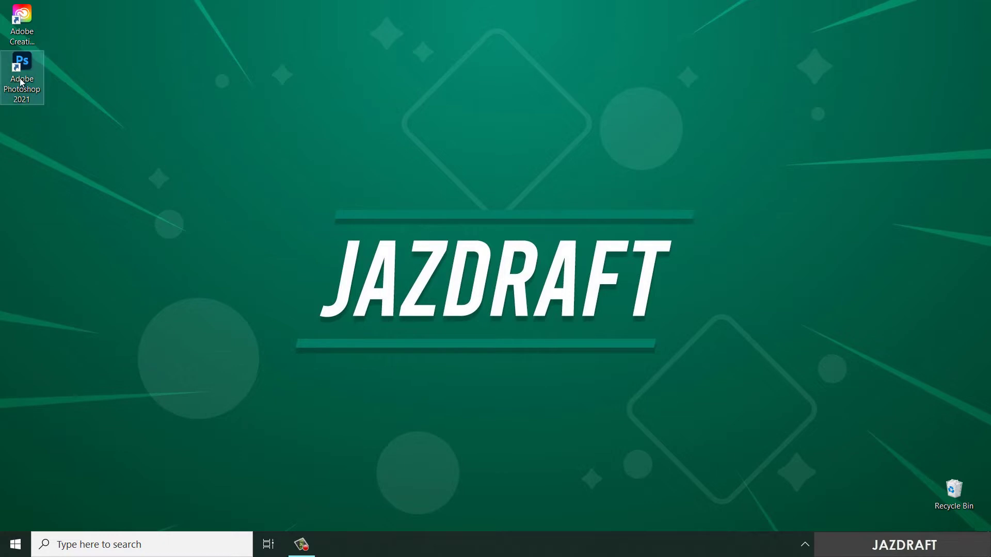
- Launch Photoshop from the desktop shortcut, skim the What's new features, then close it
double_click(22, 74)
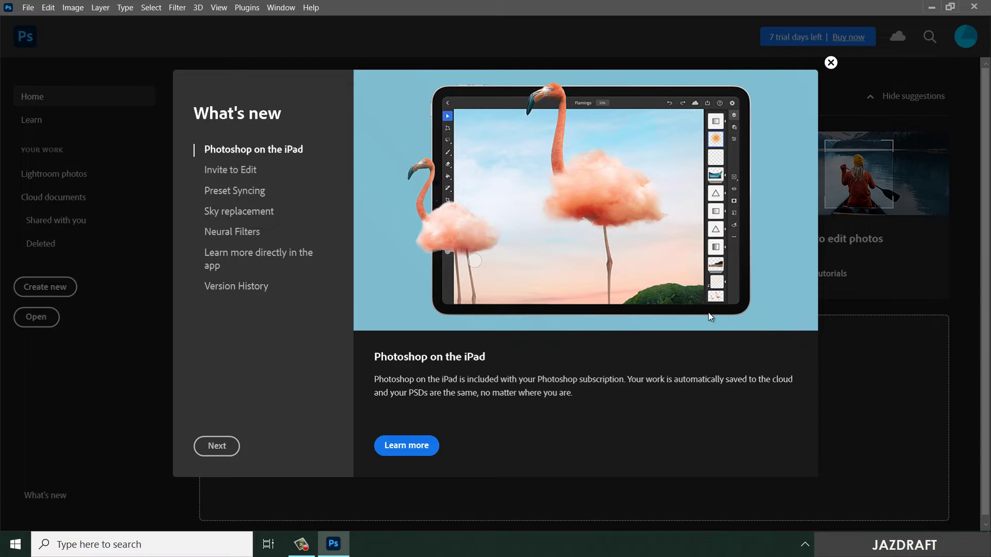
left_click(232, 172)
left_click(234, 193)
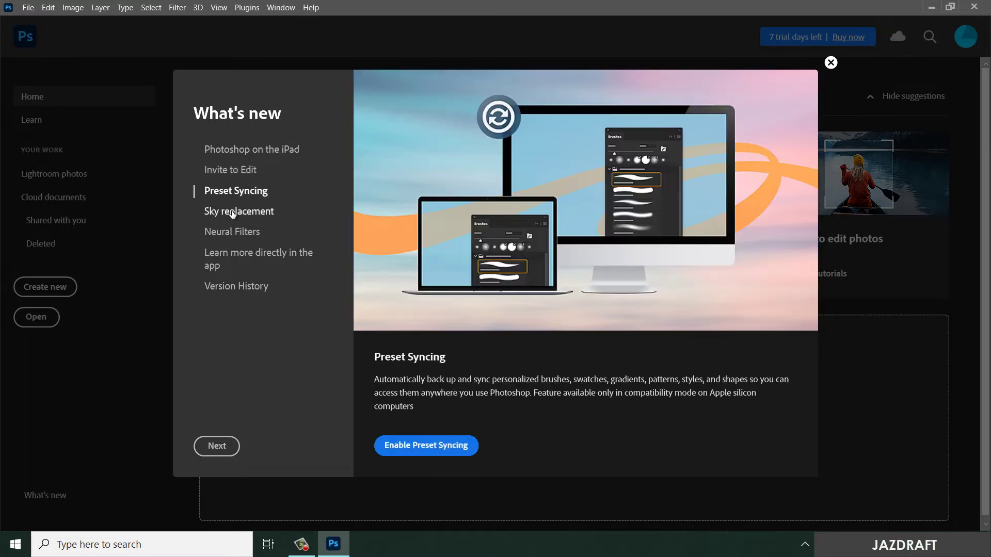
left_click(232, 213)
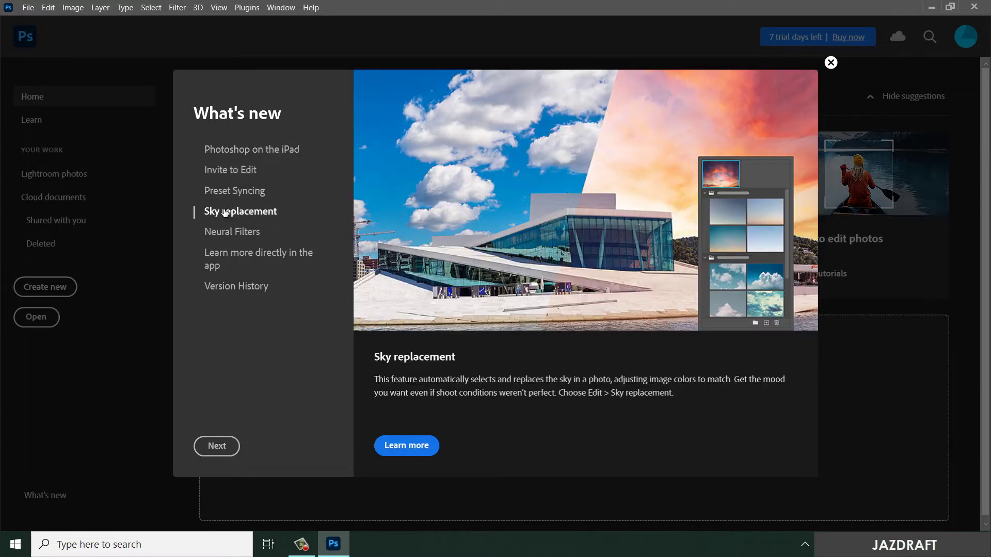
left_click(830, 62)
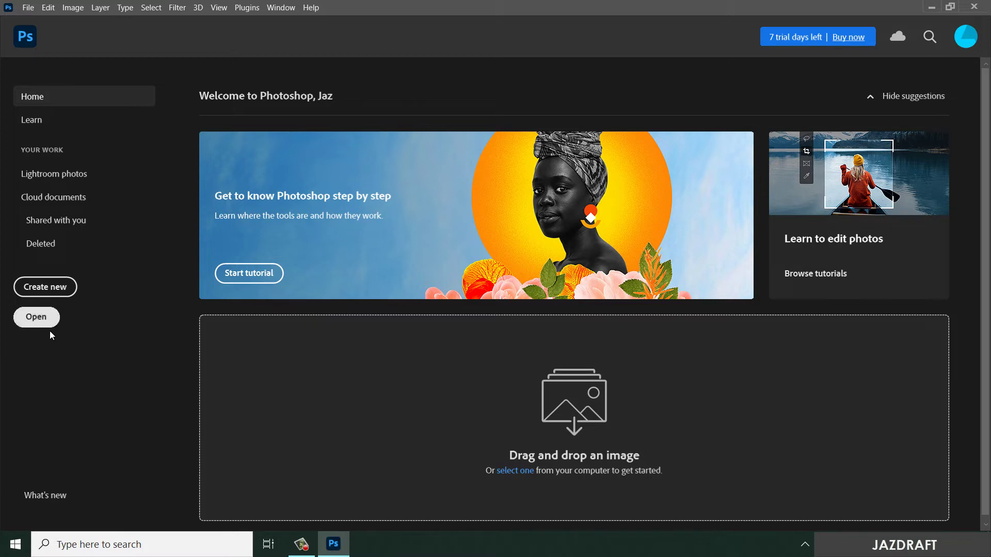
- Open the New Document dialog from the home screen, showing Untitled-1 at 7 × 5 in, 300 ppi
left_click(28, 8)
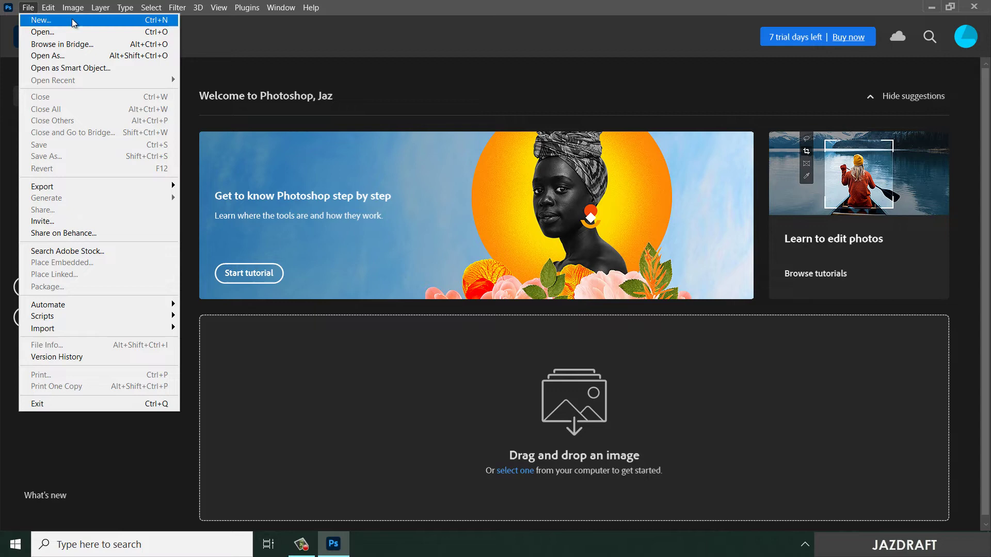
left_click(356, 50)
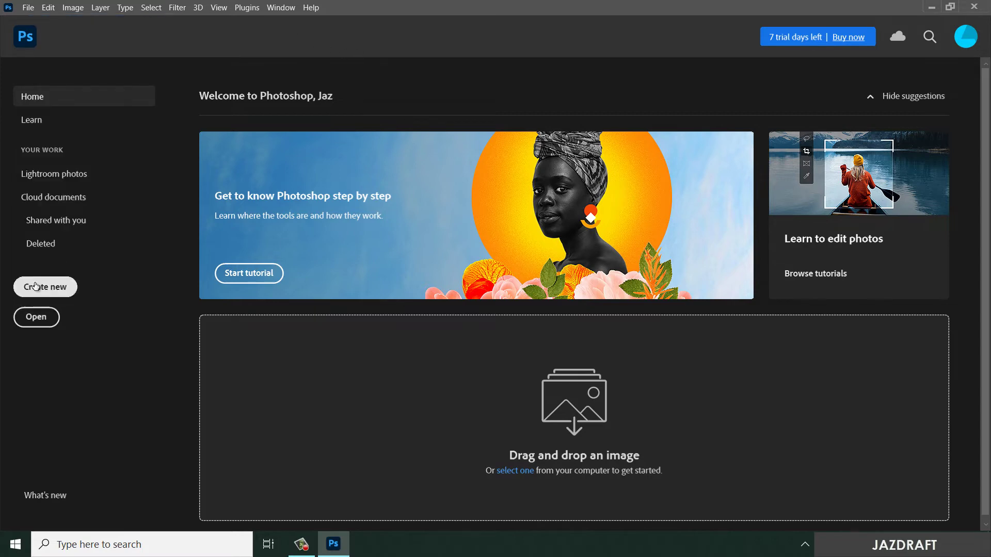
left_click(55, 289)
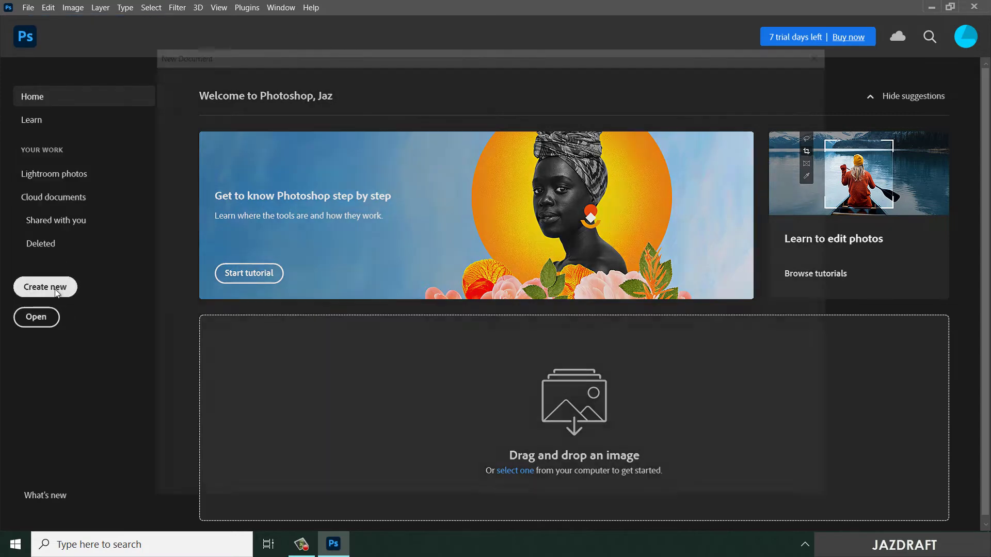
left_click_drag(247, 56, 278, 57)
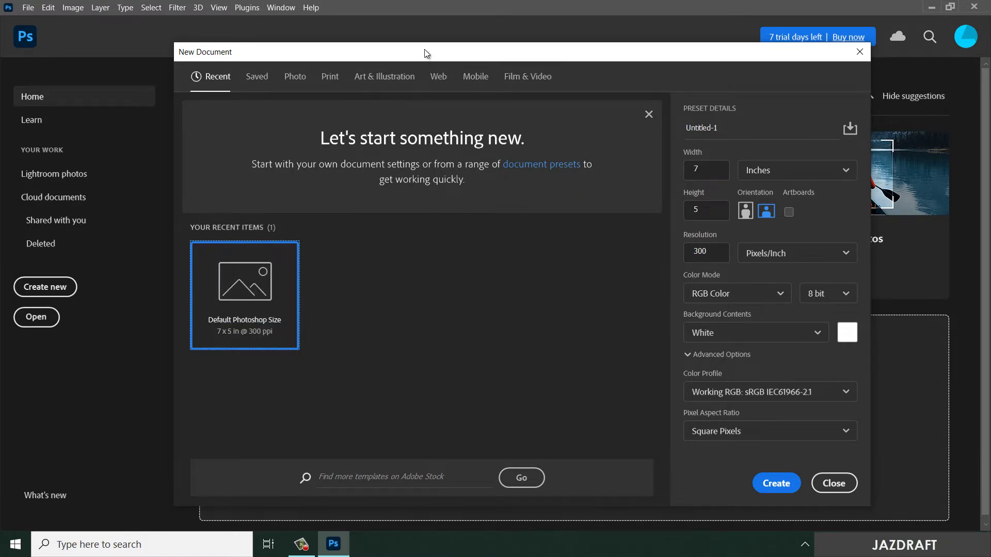
- Check the width, height and resolution fields, then open the Color Mode list
left_click_drag(426, 54, 413, 47)
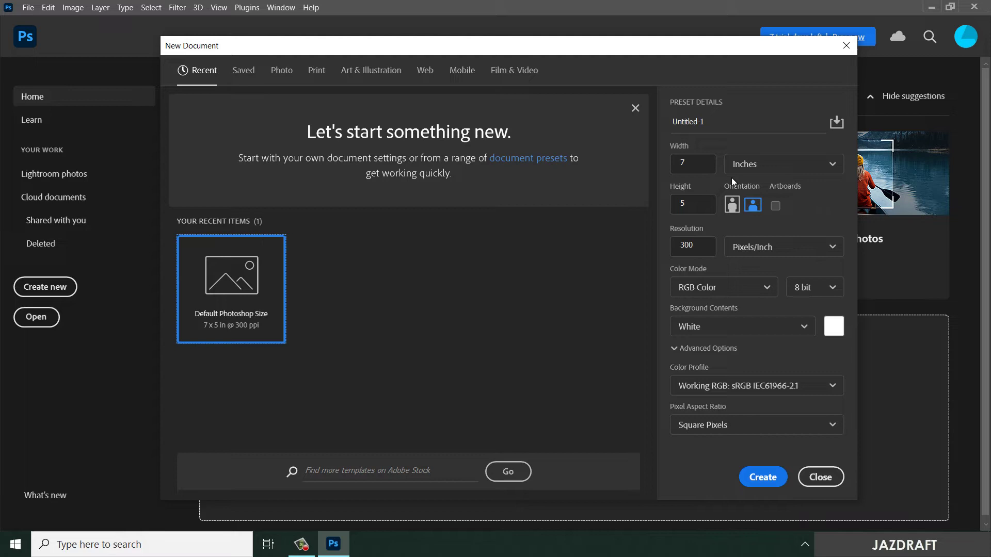
left_click(706, 164)
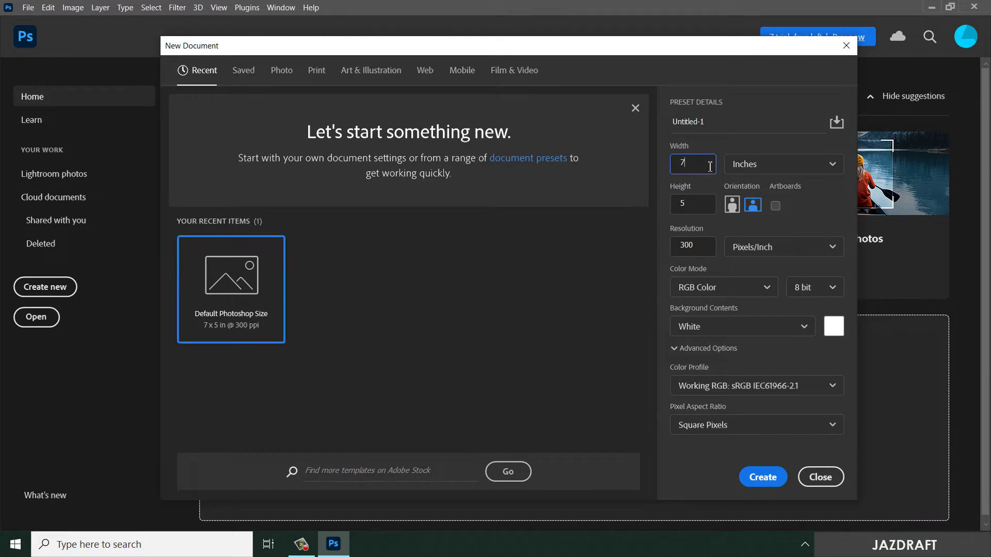
left_click(706, 206)
left_click(704, 246)
left_click(752, 288)
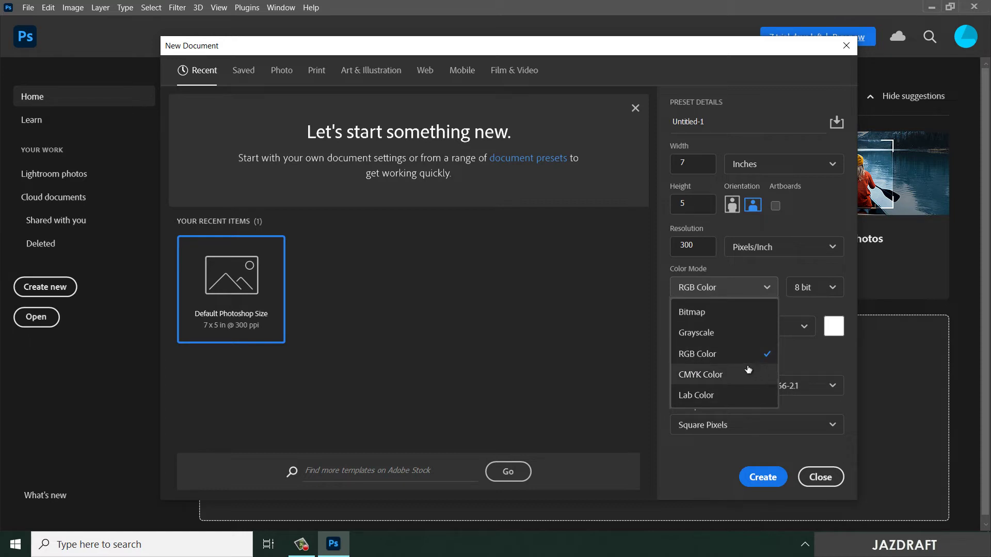
- Keep RGB Color mode and White background contents for the new document
left_click(724, 354)
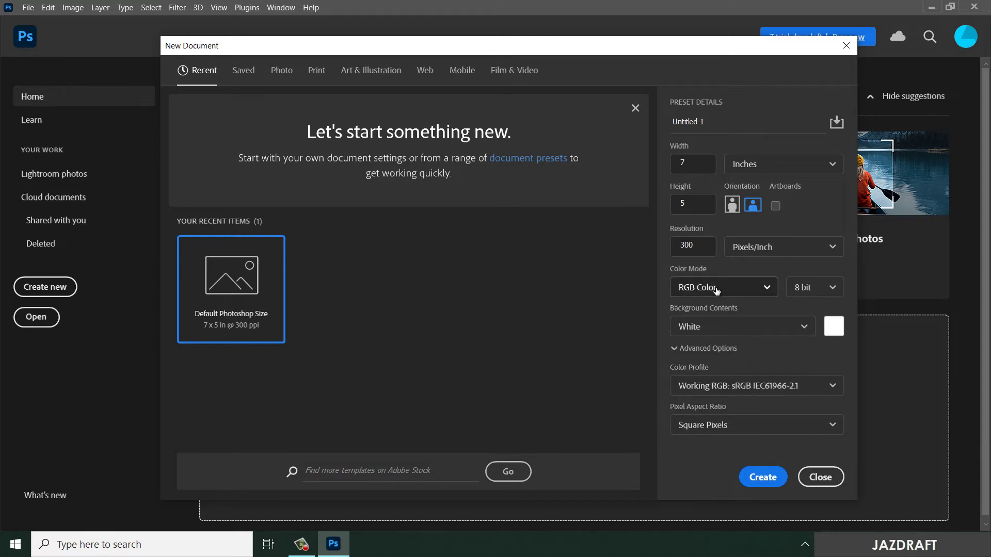
left_click(727, 327)
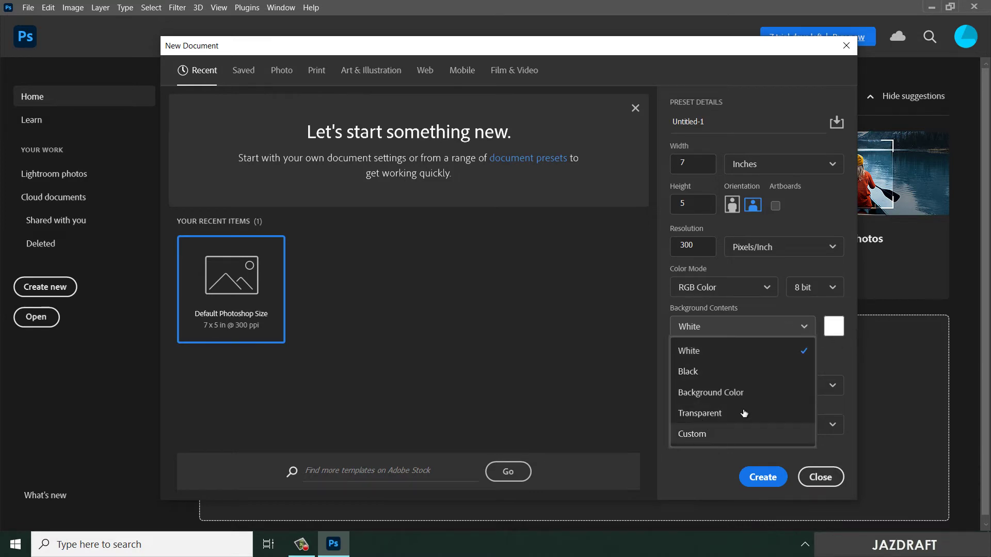
left_click(805, 330)
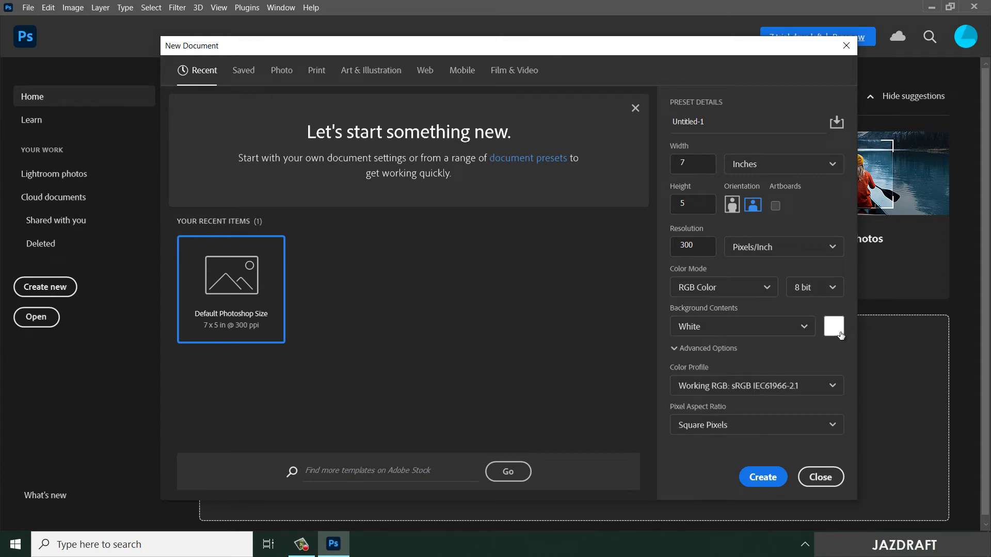
left_click(833, 386)
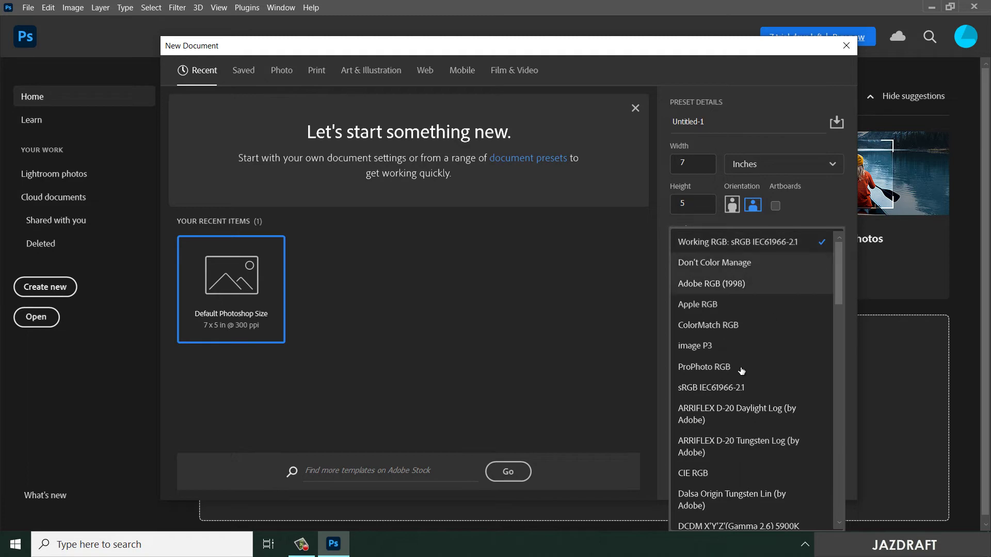
scroll(752, 354, "down", 3)
scroll(754, 354, "down", 2)
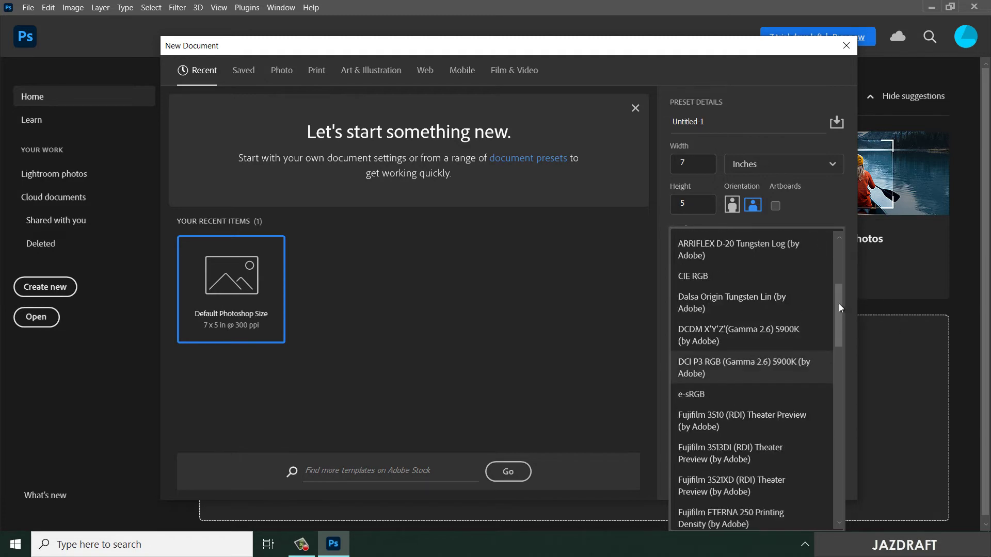
scroll(839, 310, "down", 2)
left_click_drag(841, 386, 834, 497)
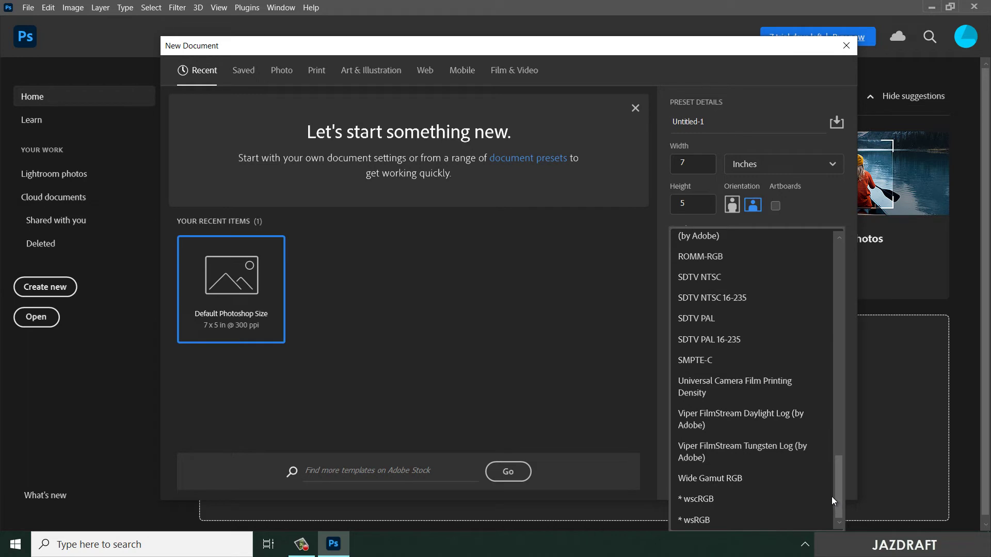
left_click_drag(835, 497, 855, 247)
scroll(855, 247, "up", 1)
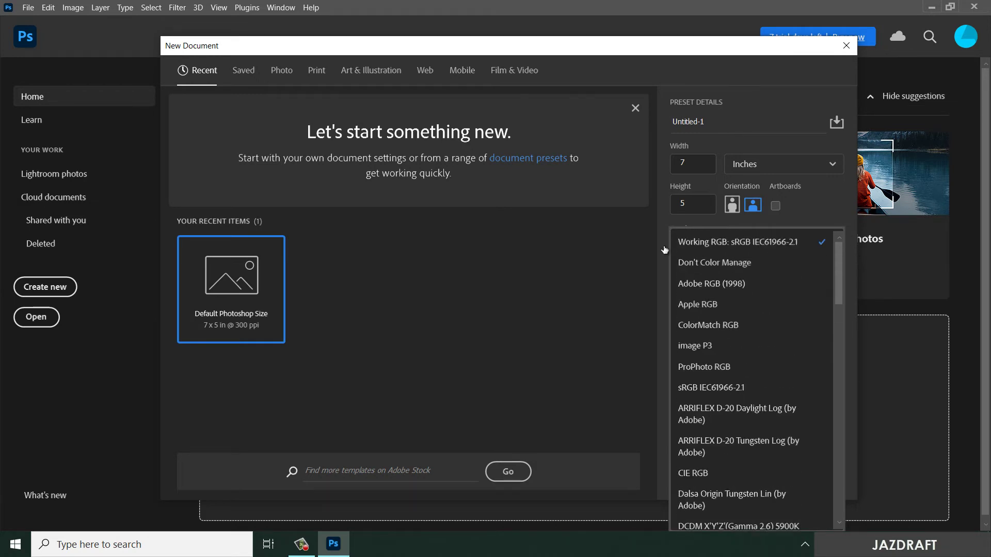
left_click(718, 242)
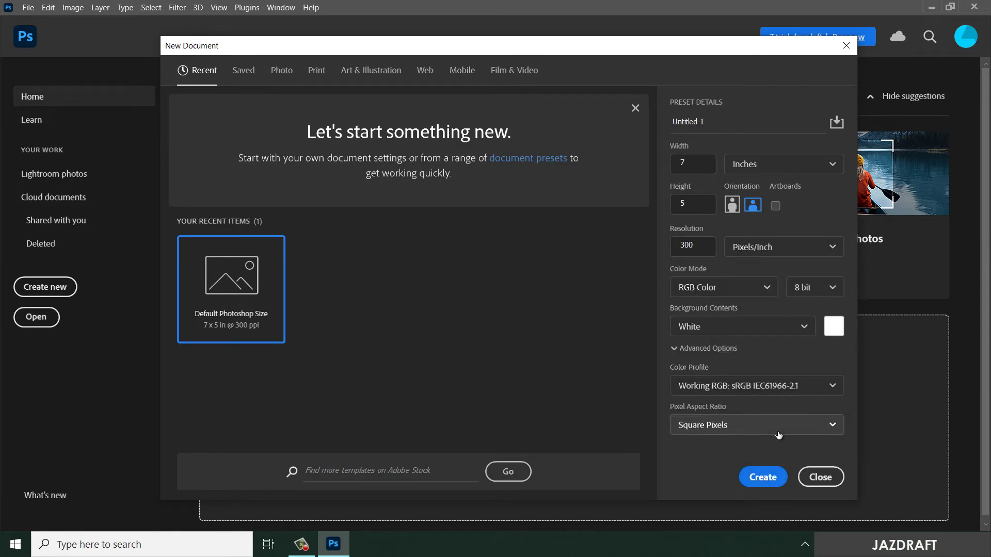
left_click(756, 425)
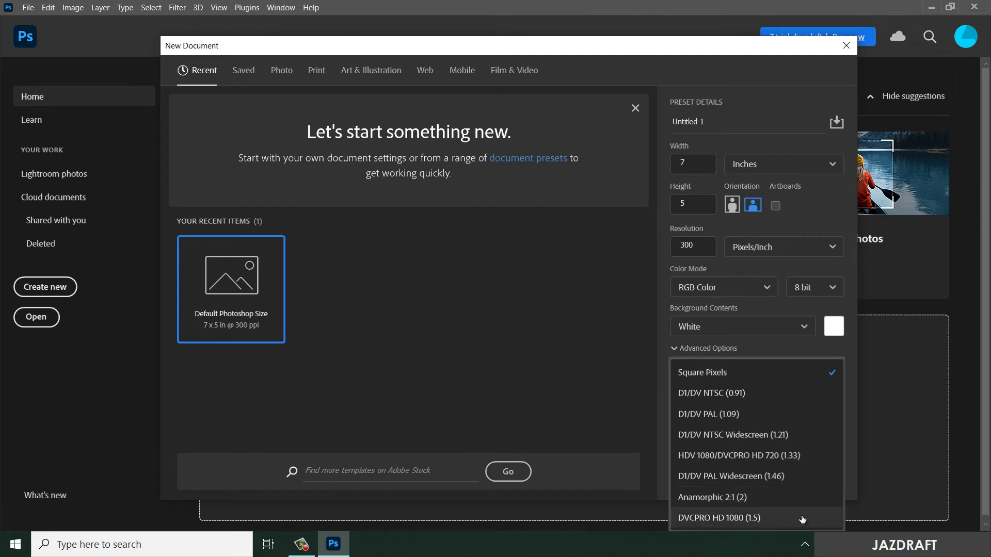
left_click(866, 427)
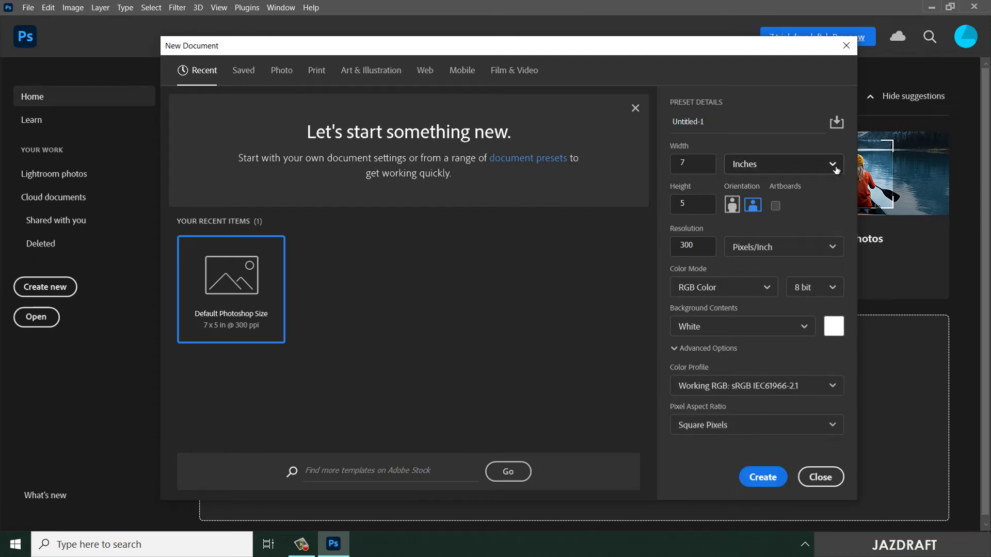
- Switch size units to millimetres, end on Portrait orientation, and leave Artboards off
left_click(811, 167)
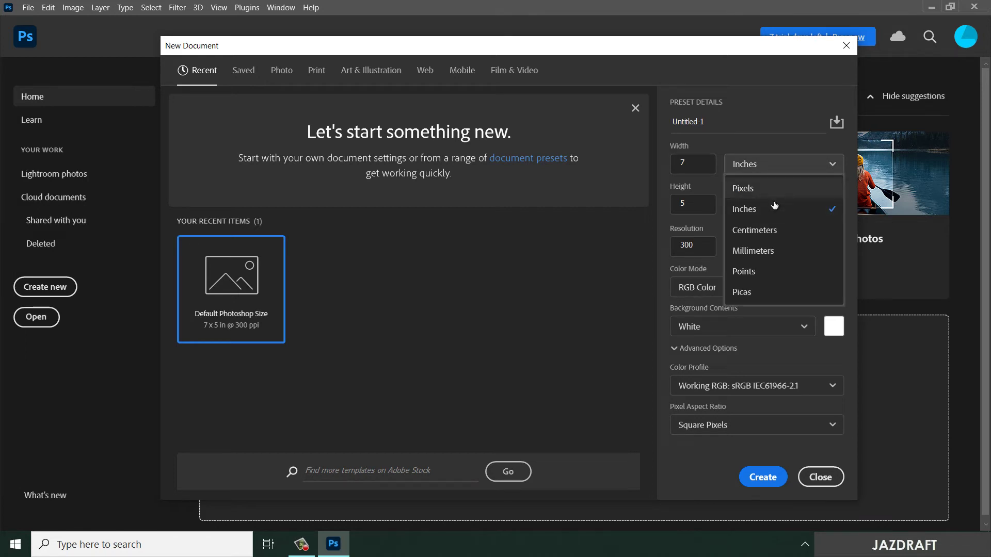
left_click(783, 256)
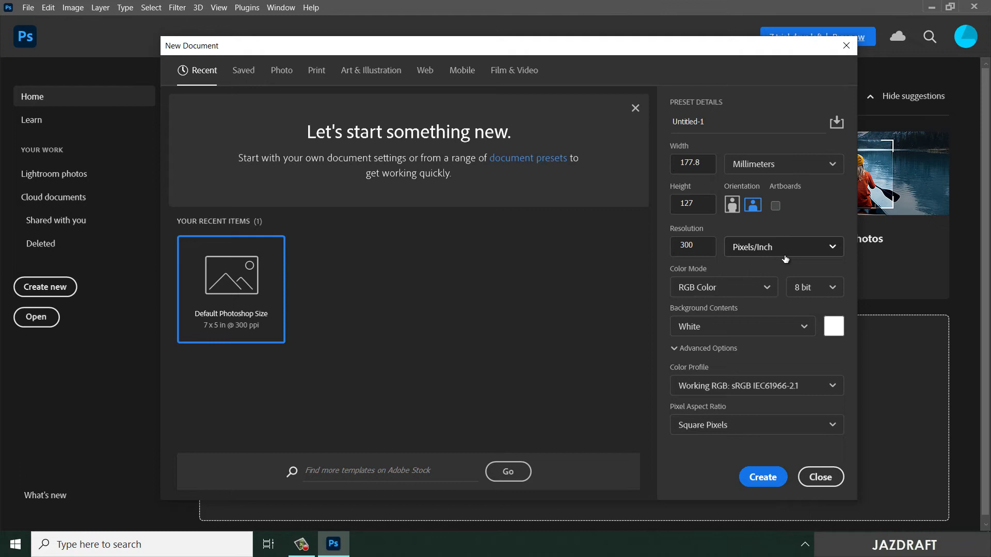
left_click(731, 205)
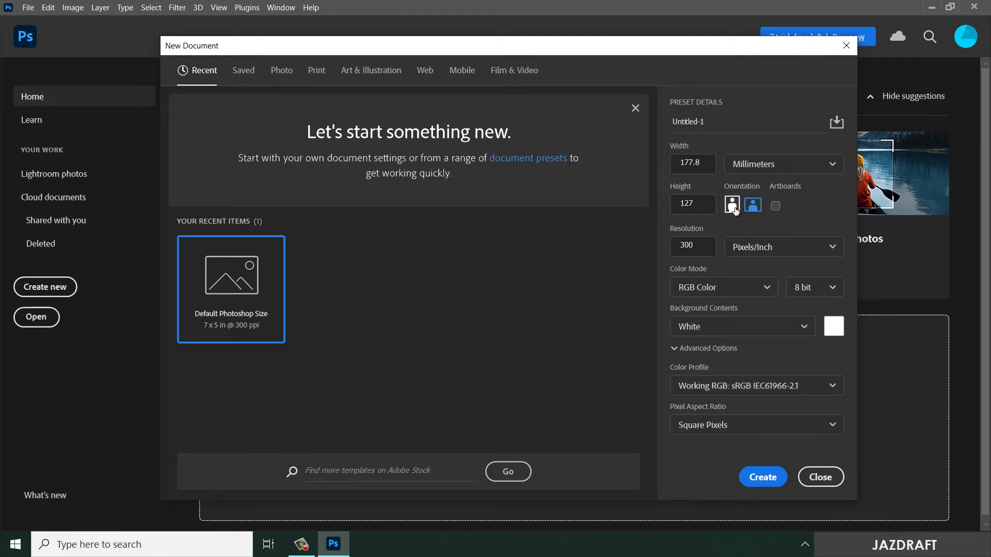
left_click(752, 205)
left_click(733, 207)
left_click(776, 206)
left_click(777, 206)
- Keep the resolution at 300 Pixels/Inch
double_click(683, 246)
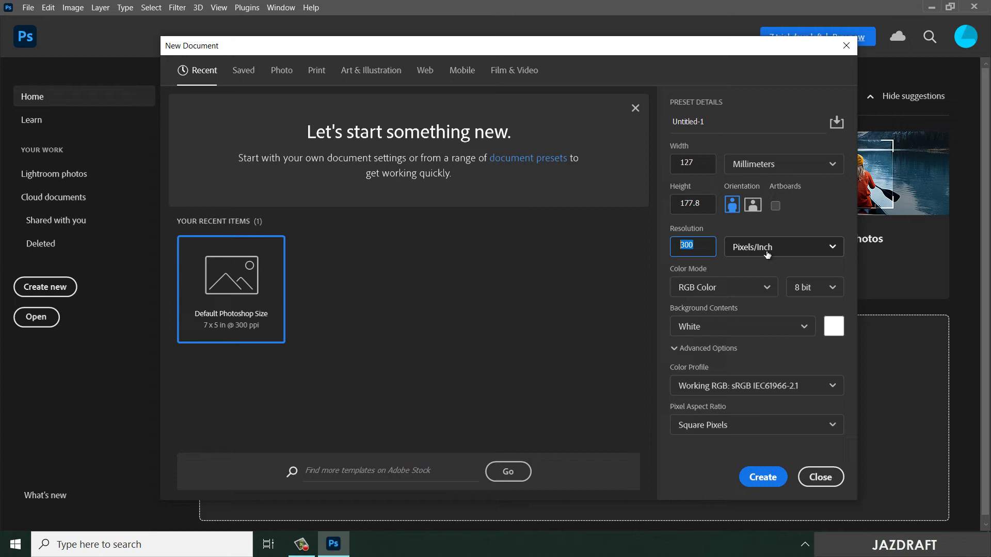
left_click(767, 250)
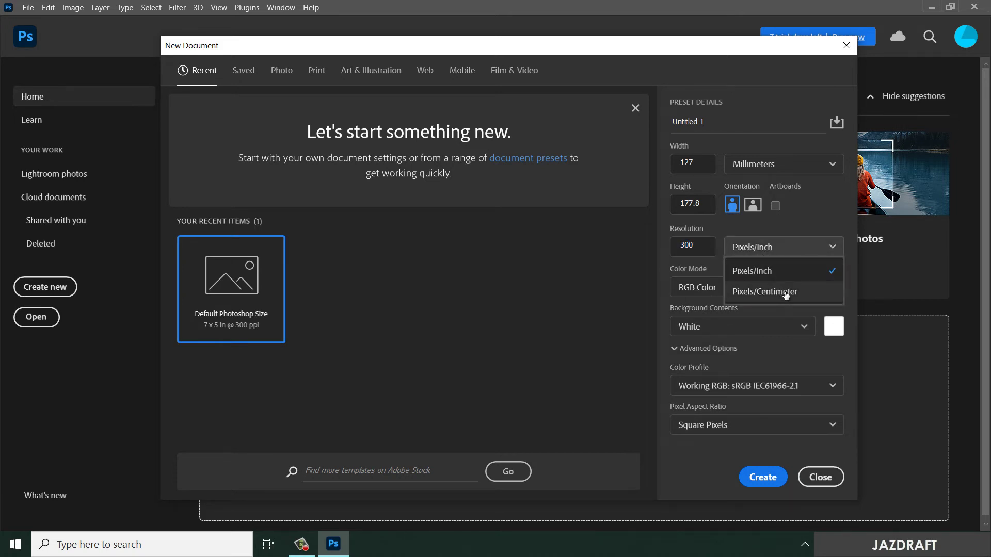
left_click(790, 250)
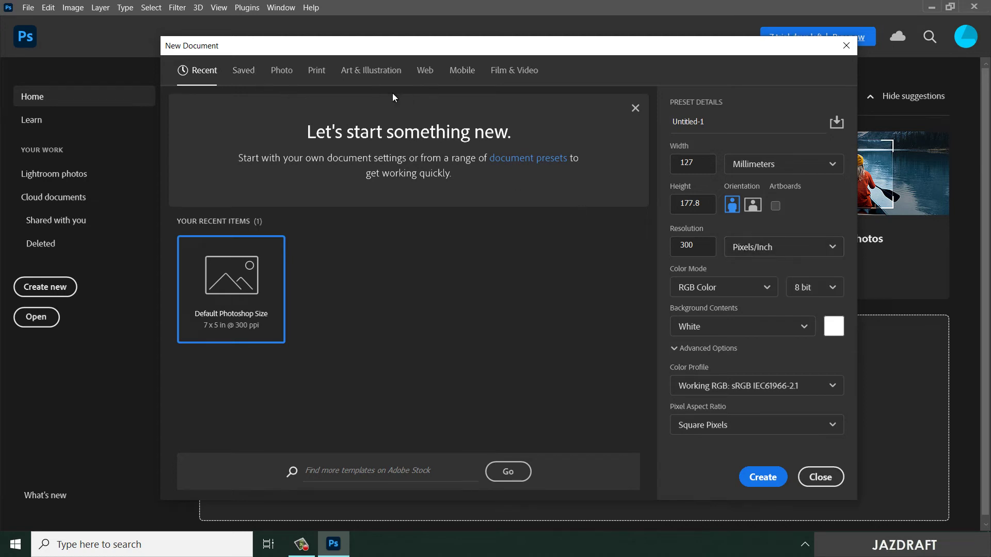
- Browse the Saved, Photo, Print, Illustration, Web, Mobile and Film & Video presets, then return to Recent
left_click(243, 71)
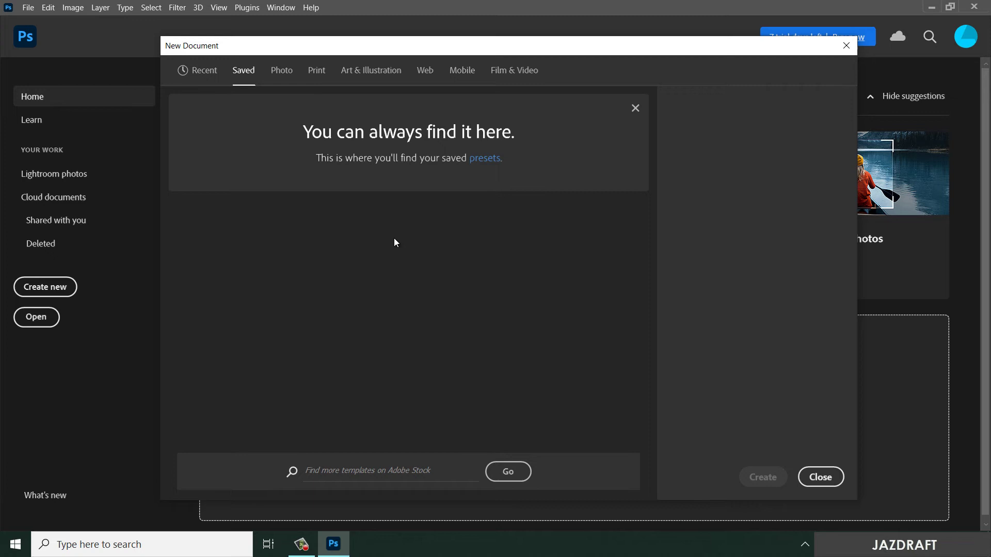
left_click(281, 71)
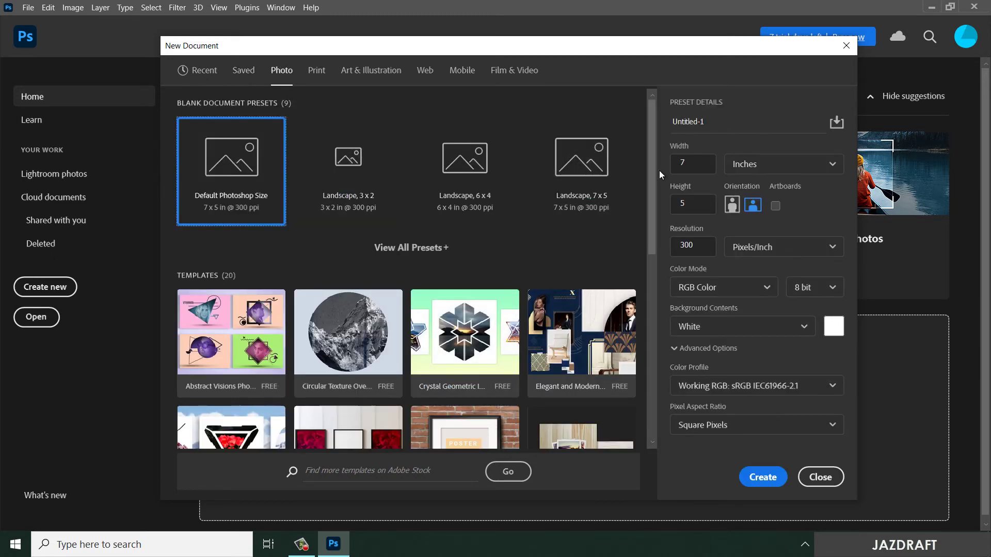
left_click_drag(650, 161, 658, 392)
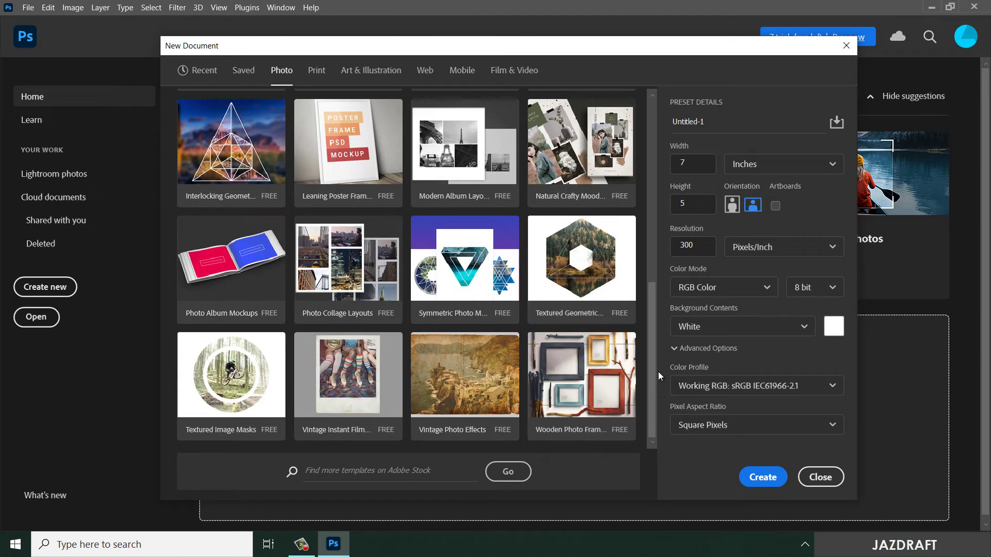
left_click_drag(655, 402, 670, 167)
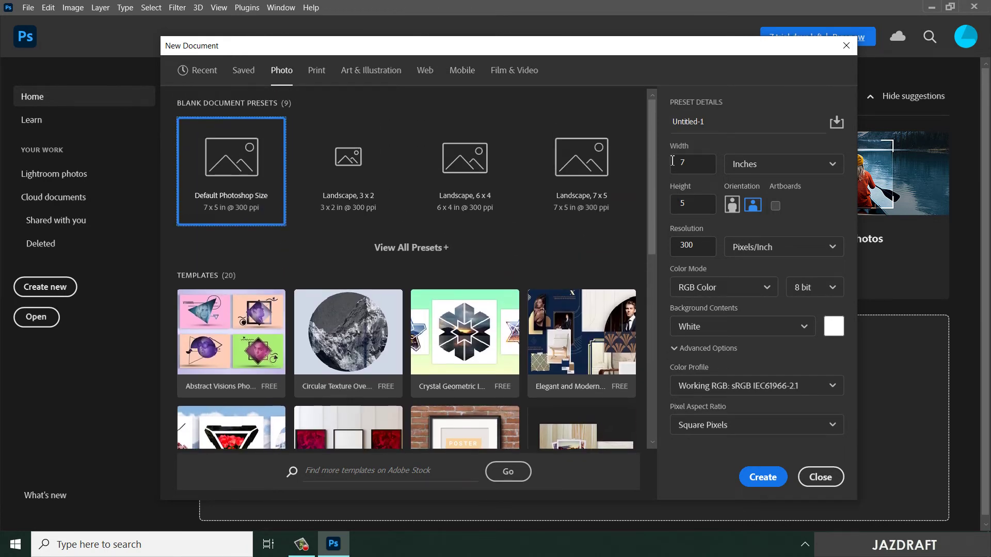
left_click(317, 70)
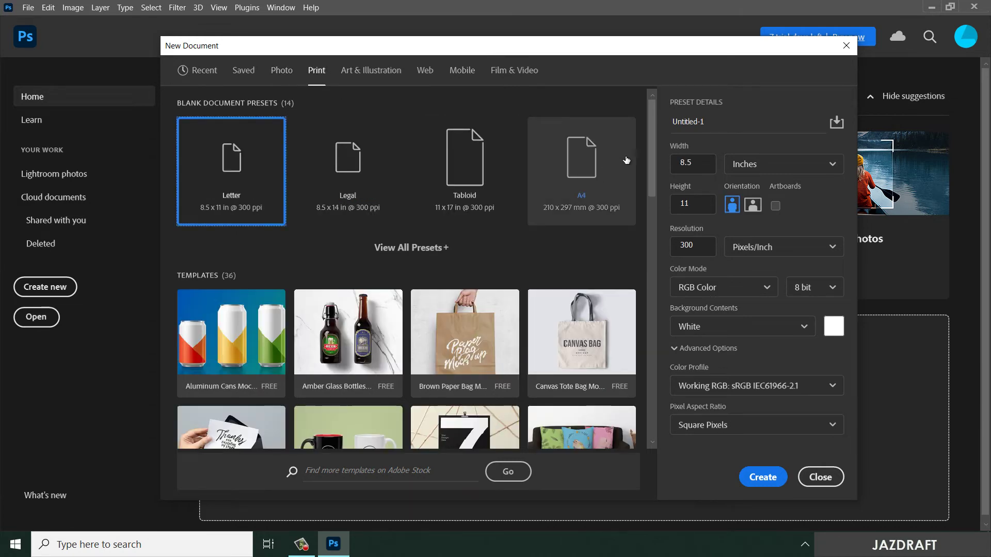
mouse_move(653, 149)
left_mouse_down()
mouse_move(640, 395)
mouse_move(667, 108)
left_mouse_up()
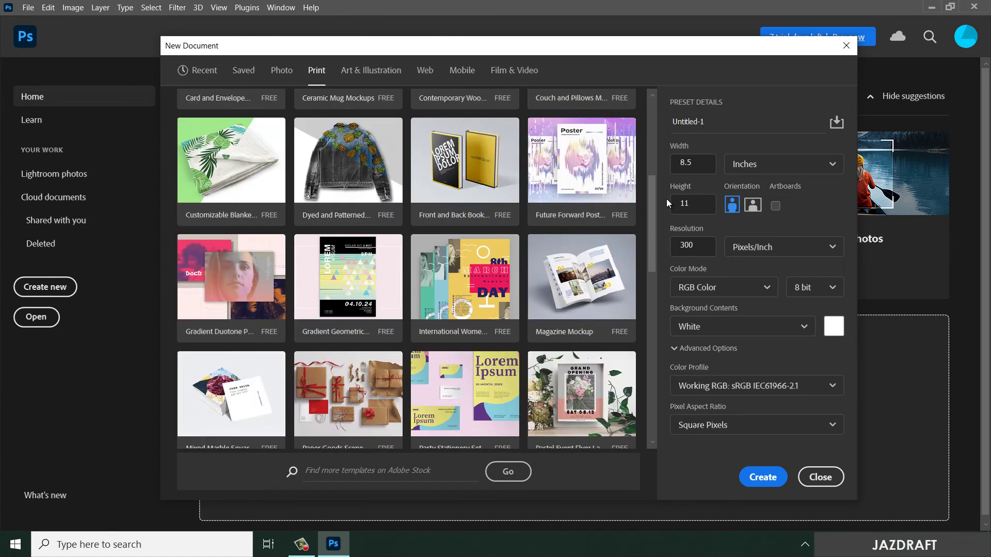
left_click(371, 70)
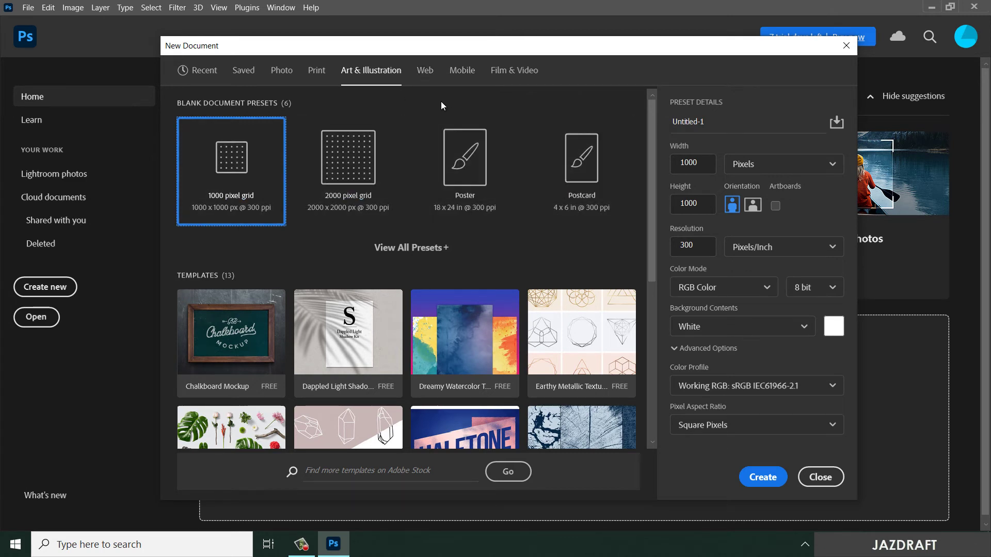
left_click(425, 70)
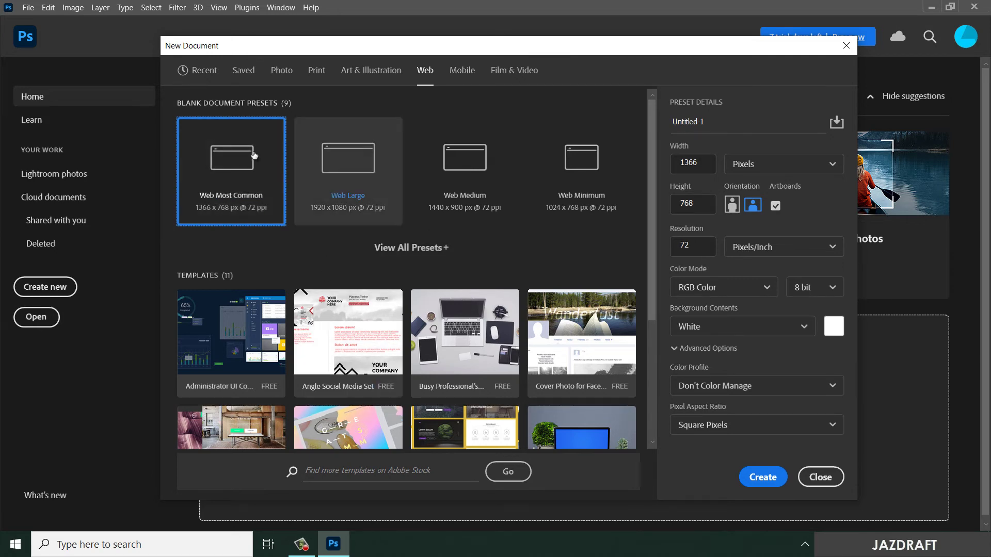
scroll(290, 285, "down", 3)
scroll(290, 284, "down", 2)
scroll(290, 285, "up", 5)
left_click(463, 69)
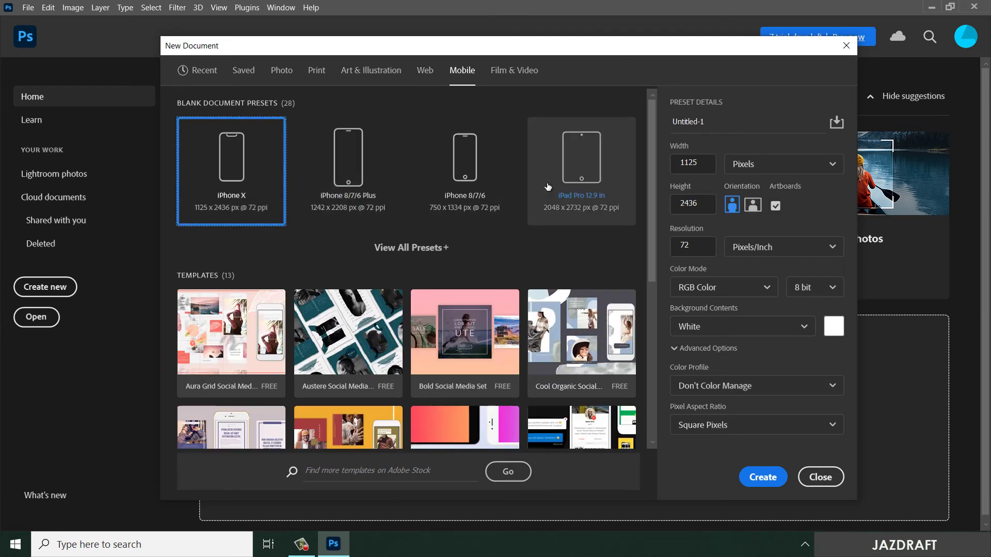
left_click(510, 73)
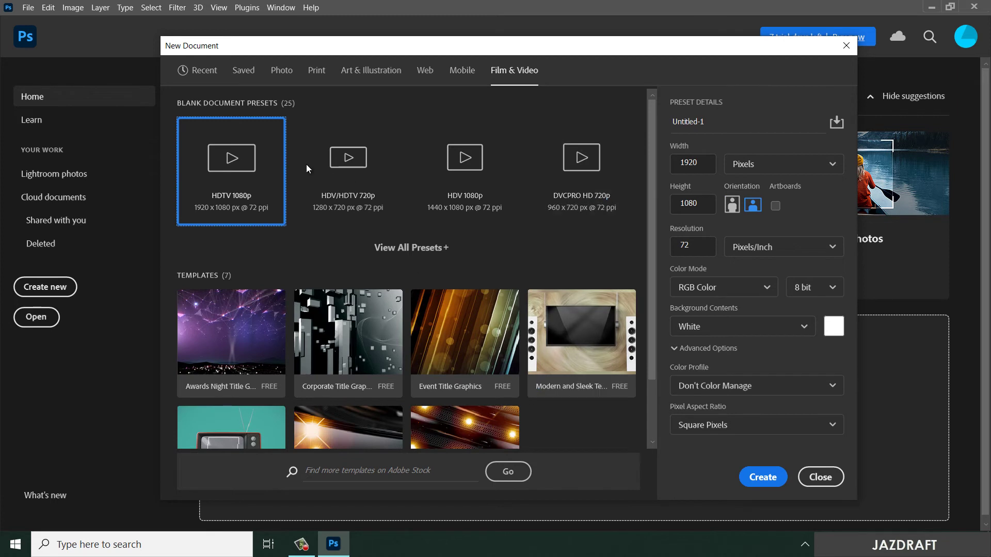
left_click(205, 70)
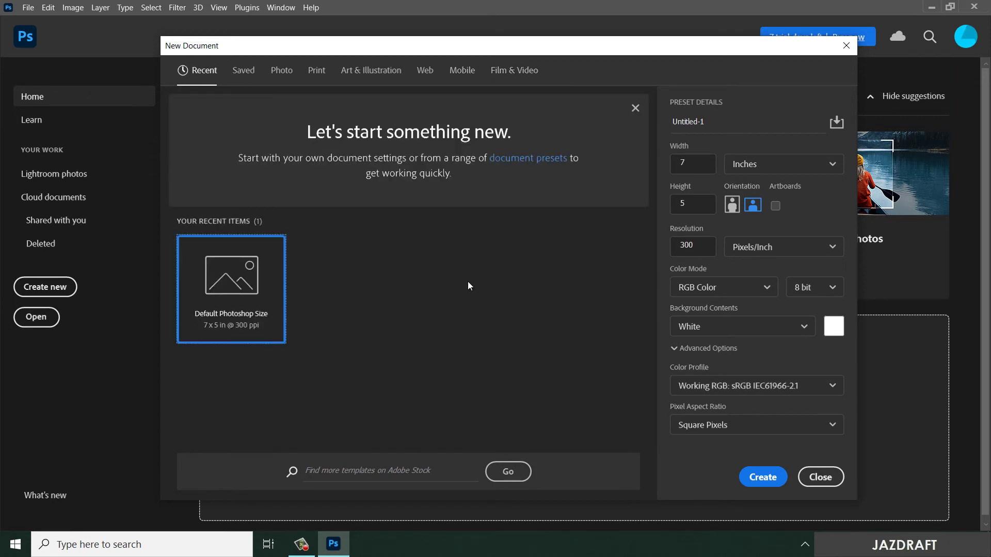
- Name the preset JAZDRAFT, use millimetres, and start from the Print A4 preset
left_click(743, 121)
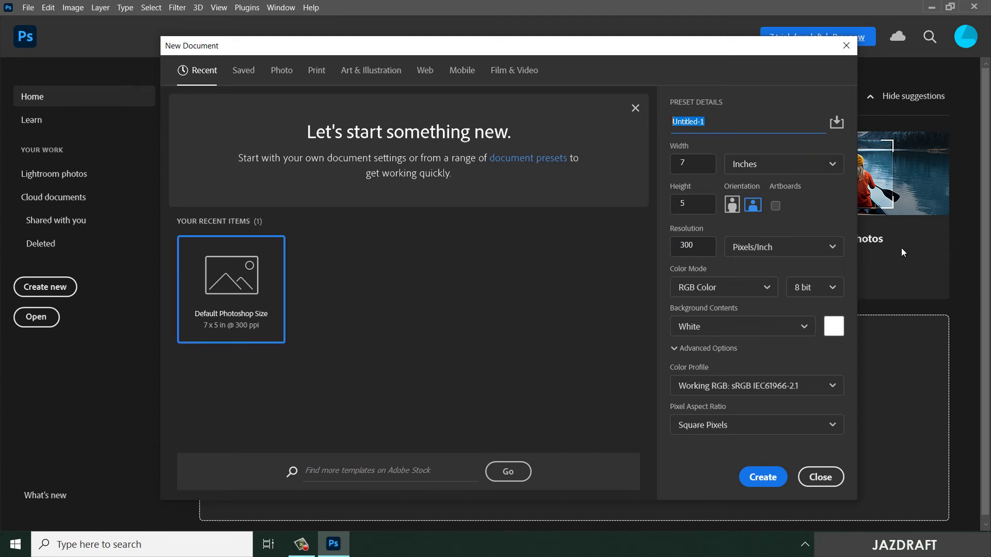
type("JAZDRAFT")
left_click(771, 166)
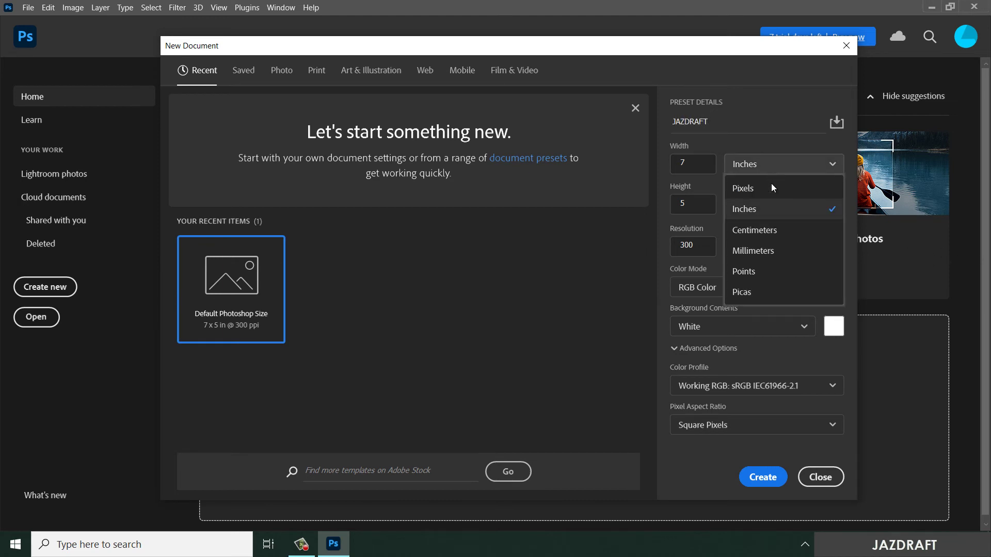
left_click(753, 251)
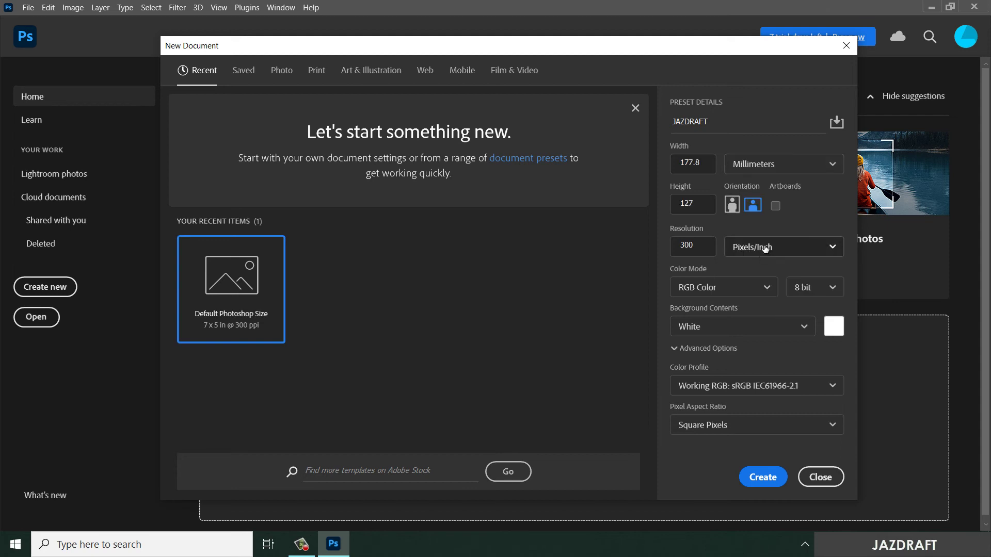
left_click(281, 70)
left_click(316, 69)
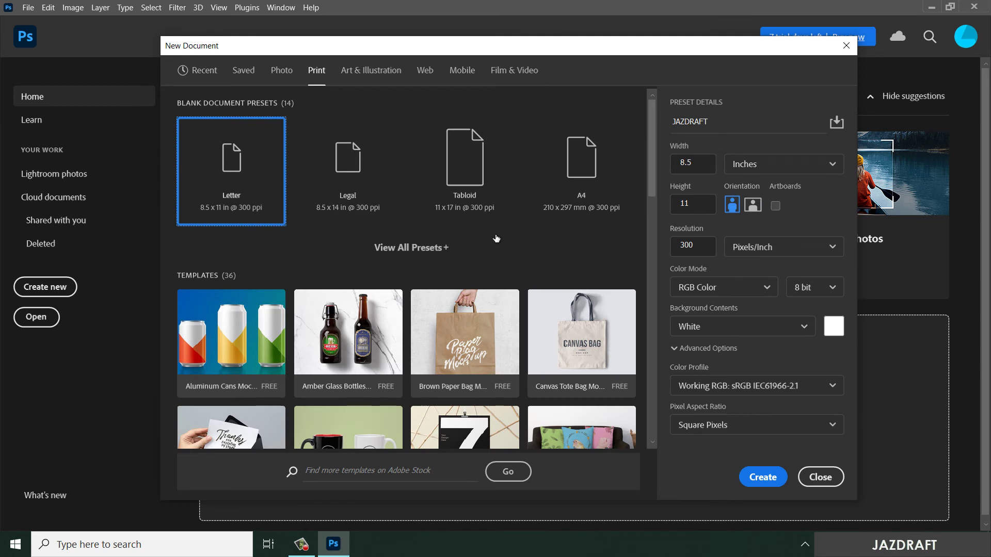
left_click(593, 197)
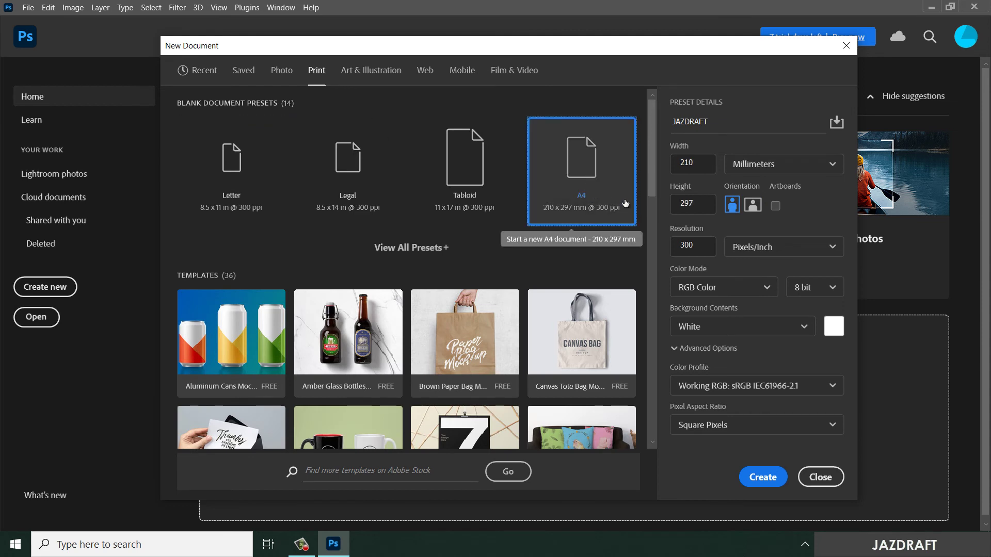
- Make the page landscape 297 × 210 mm, keeping 300 ppi, 8-bit and RGB Color
left_click(709, 164)
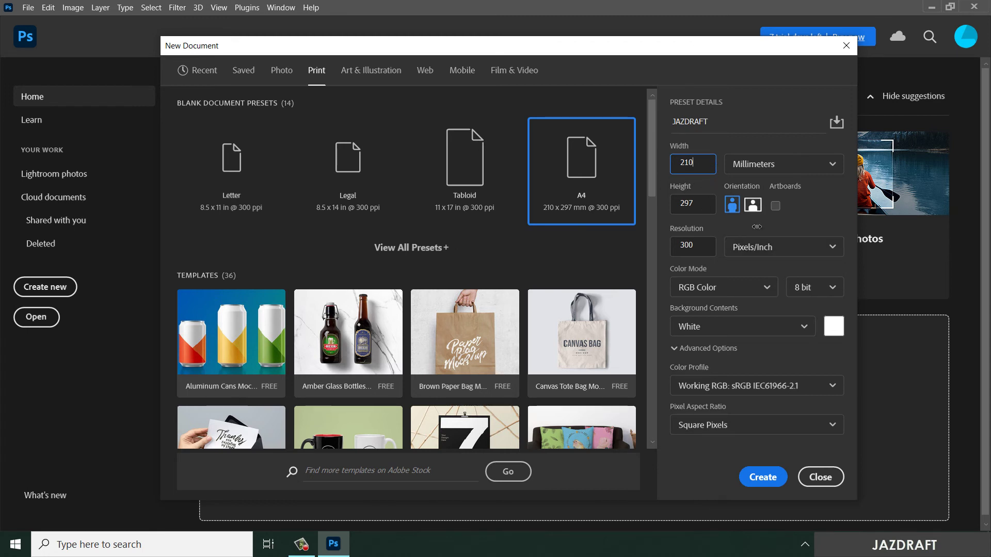
left_click(752, 205)
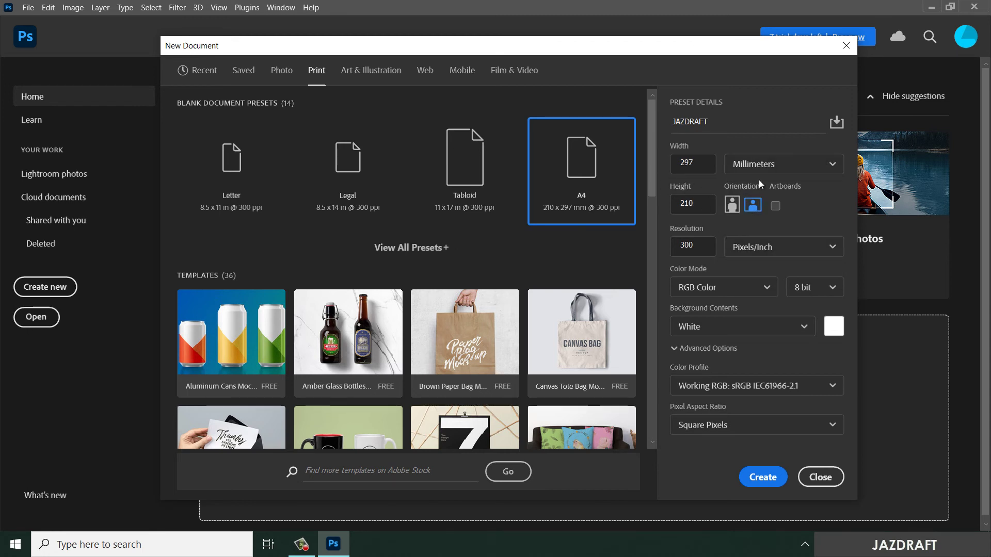
left_click(797, 165)
double_click(695, 246)
type("72")
left_click(899, 296)
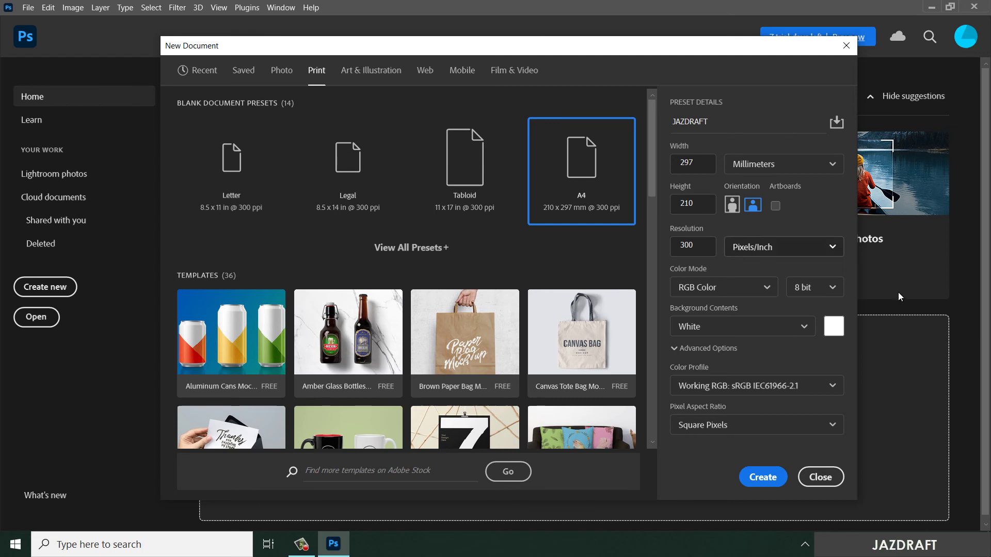
left_click(822, 287)
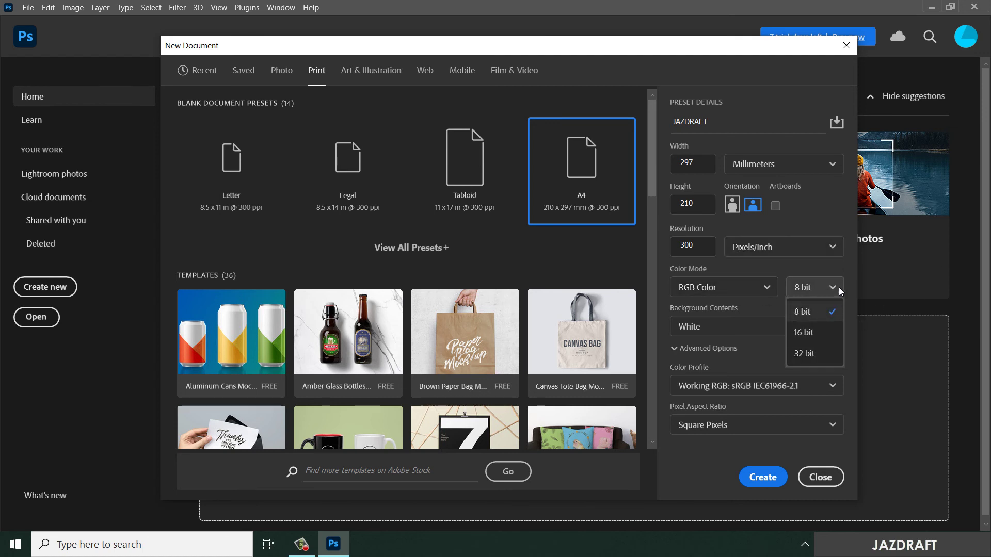
left_click(837, 287)
left_click(775, 283)
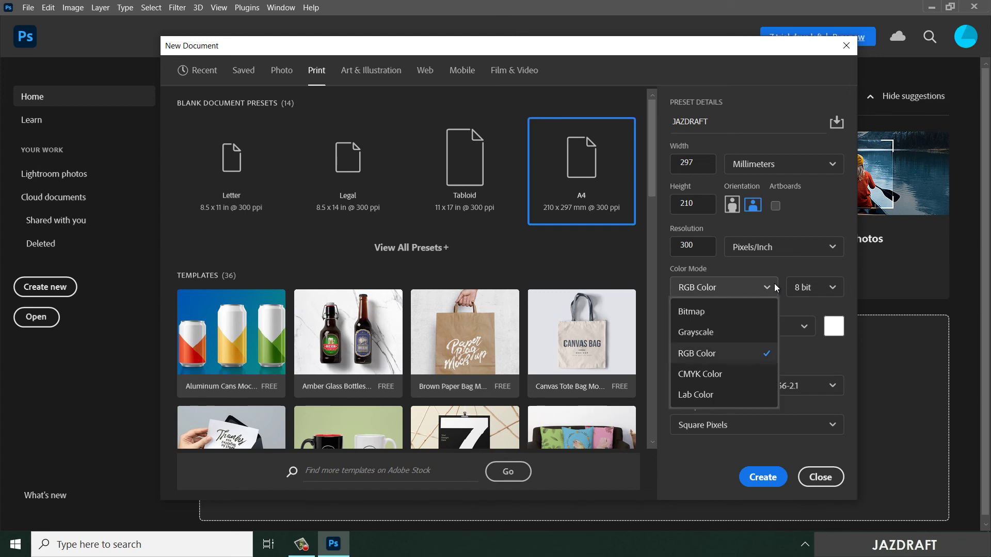
left_click(720, 353)
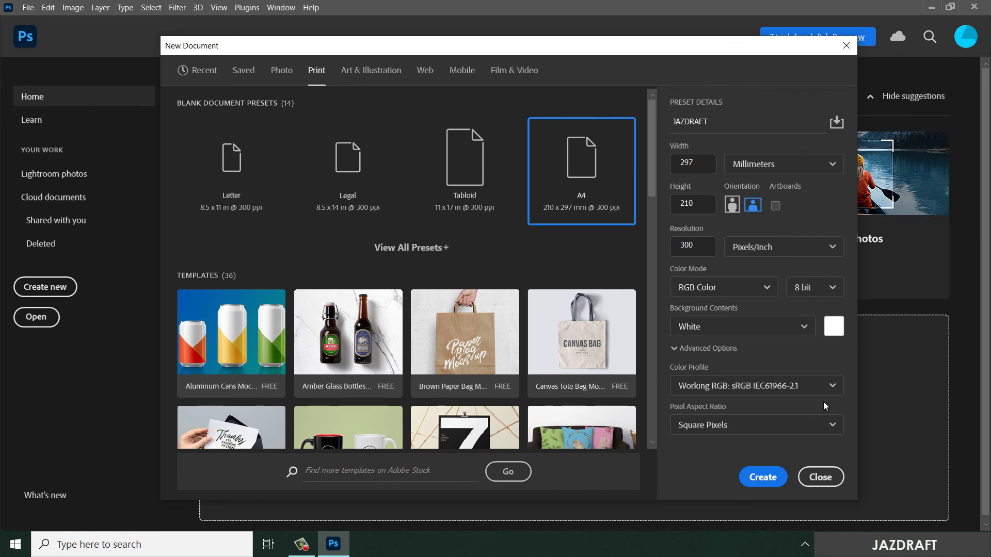
- Save the 297 × 210 mm, 300 ppi settings as document preset JAZDRAFT
left_click(706, 165)
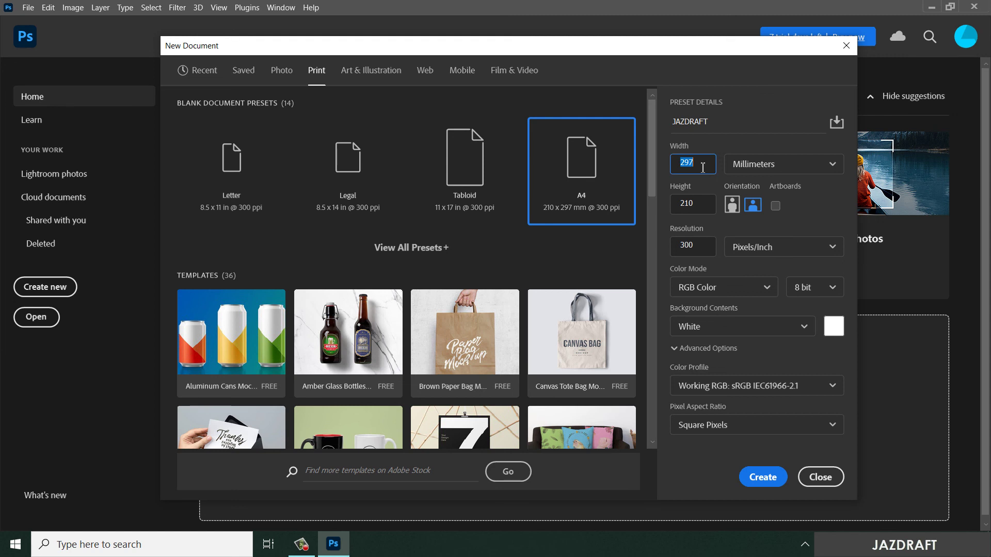
left_click(838, 122)
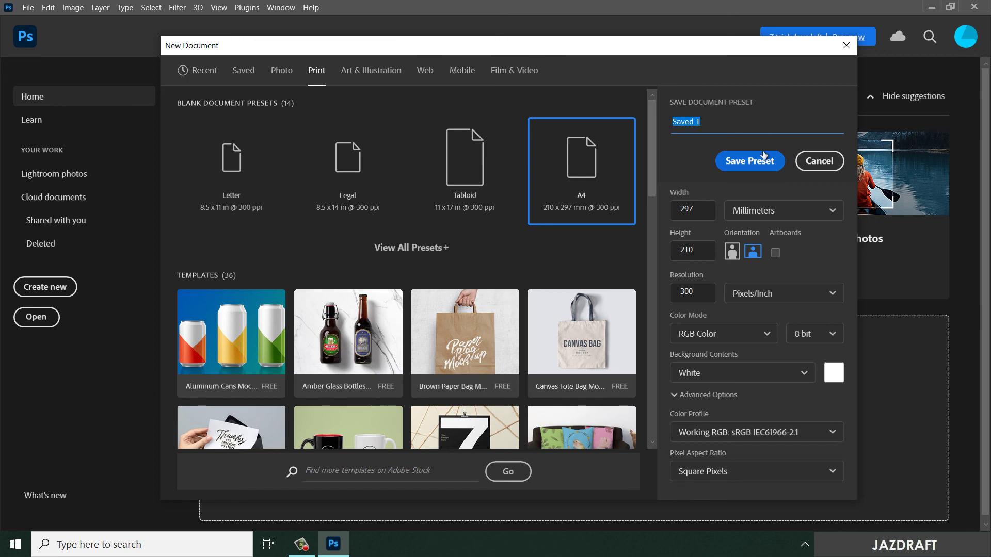
type("JAZDRAFT")
left_click(742, 162)
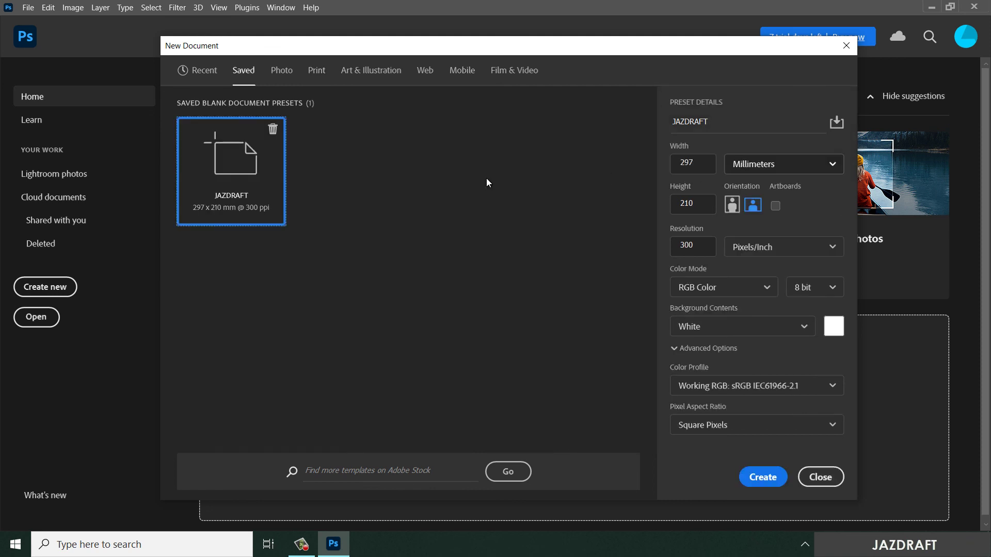
- Create a new 297 × 210 mm, 300 ppi document from the saved JAZDRAFT preset
left_click(208, 74)
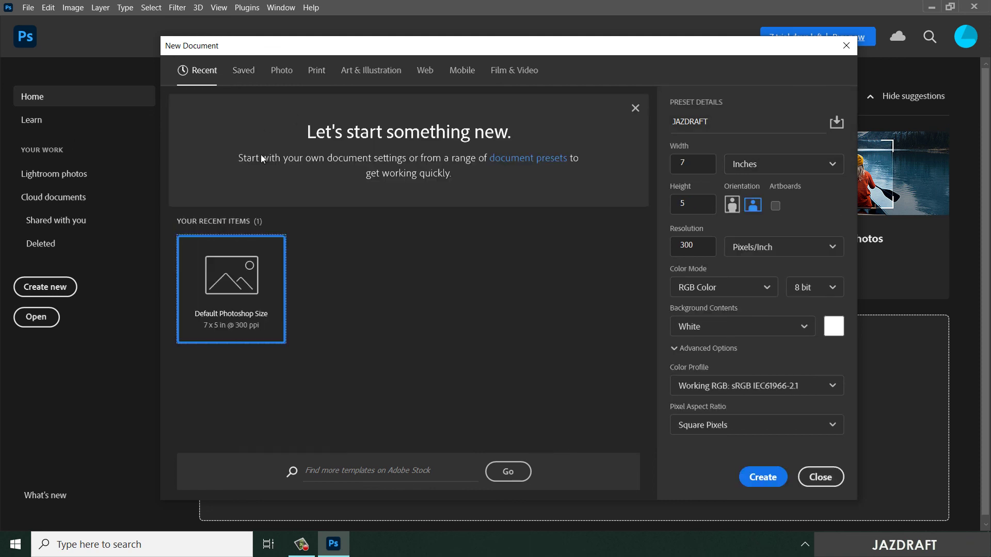
left_click(243, 71)
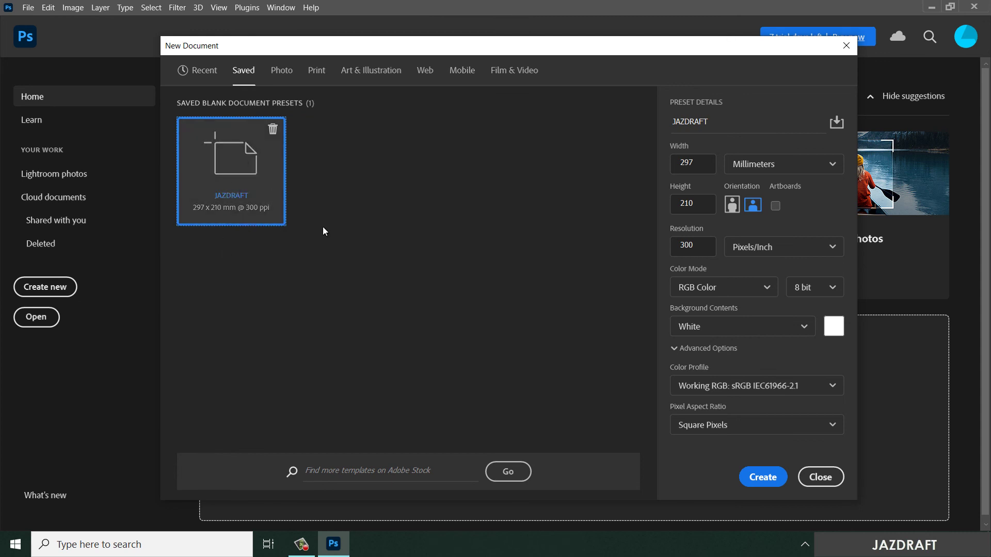
left_click(763, 477)
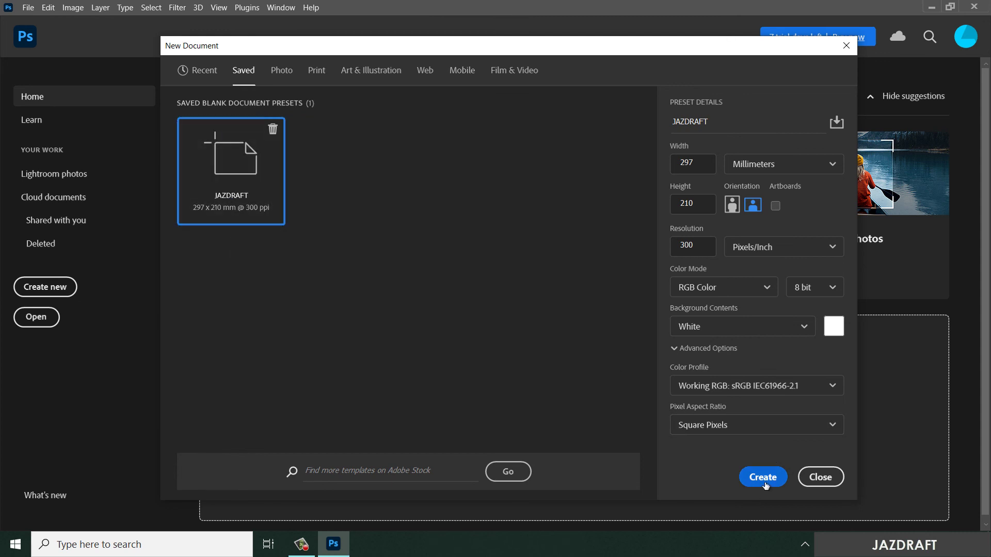